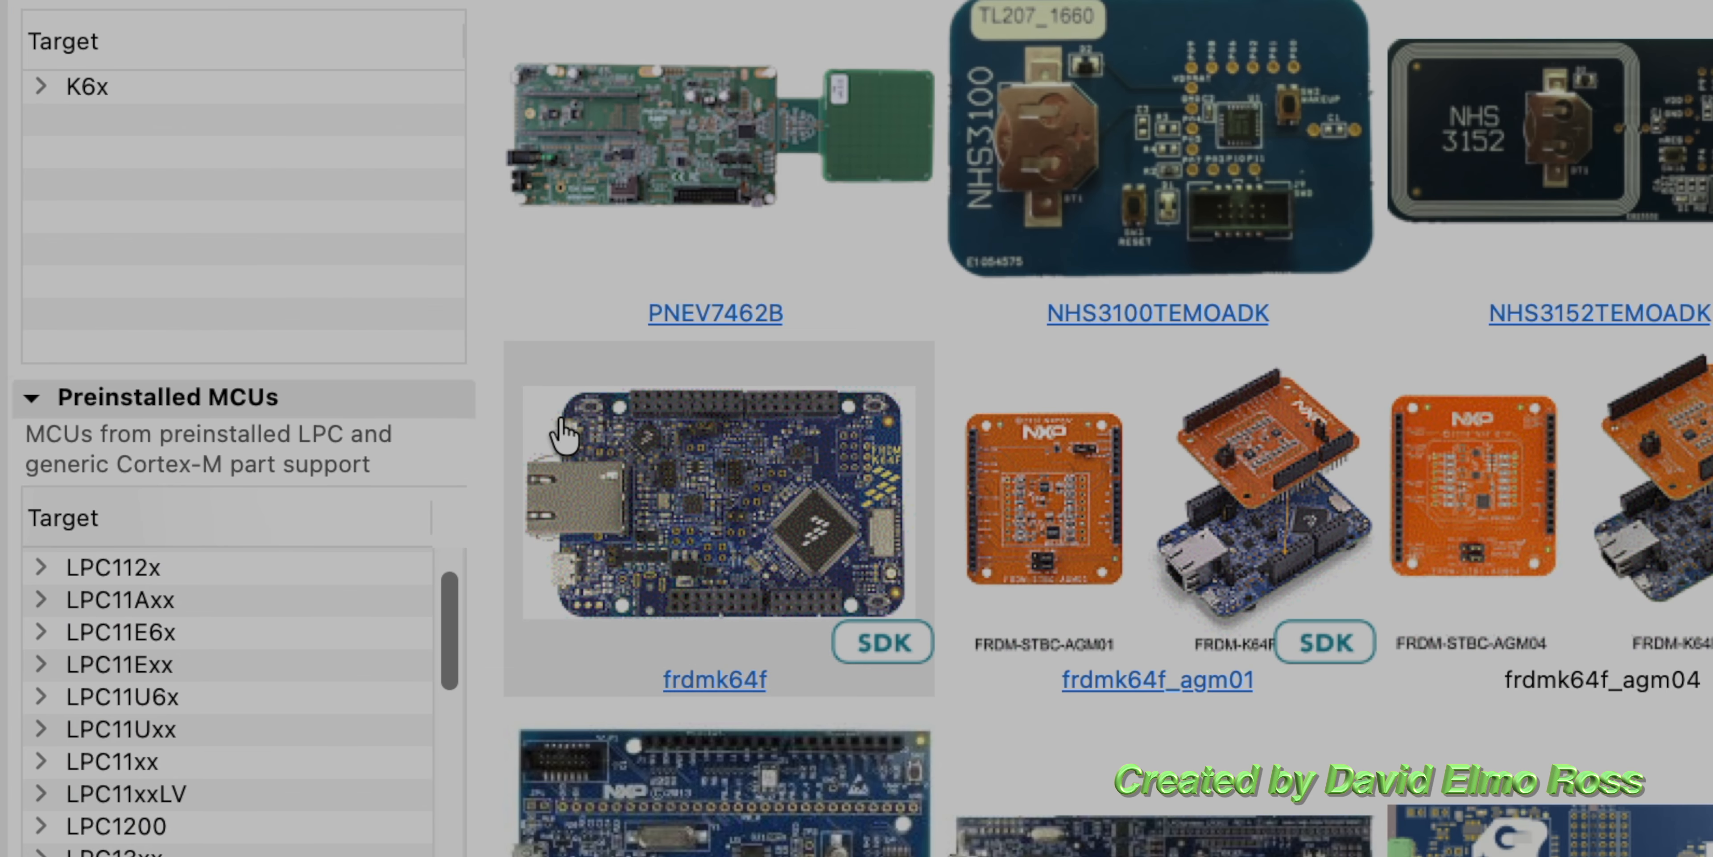
# Step: Choose the frdmk64f board as the target for the new project
pyautogui.moveTo(584, 449)
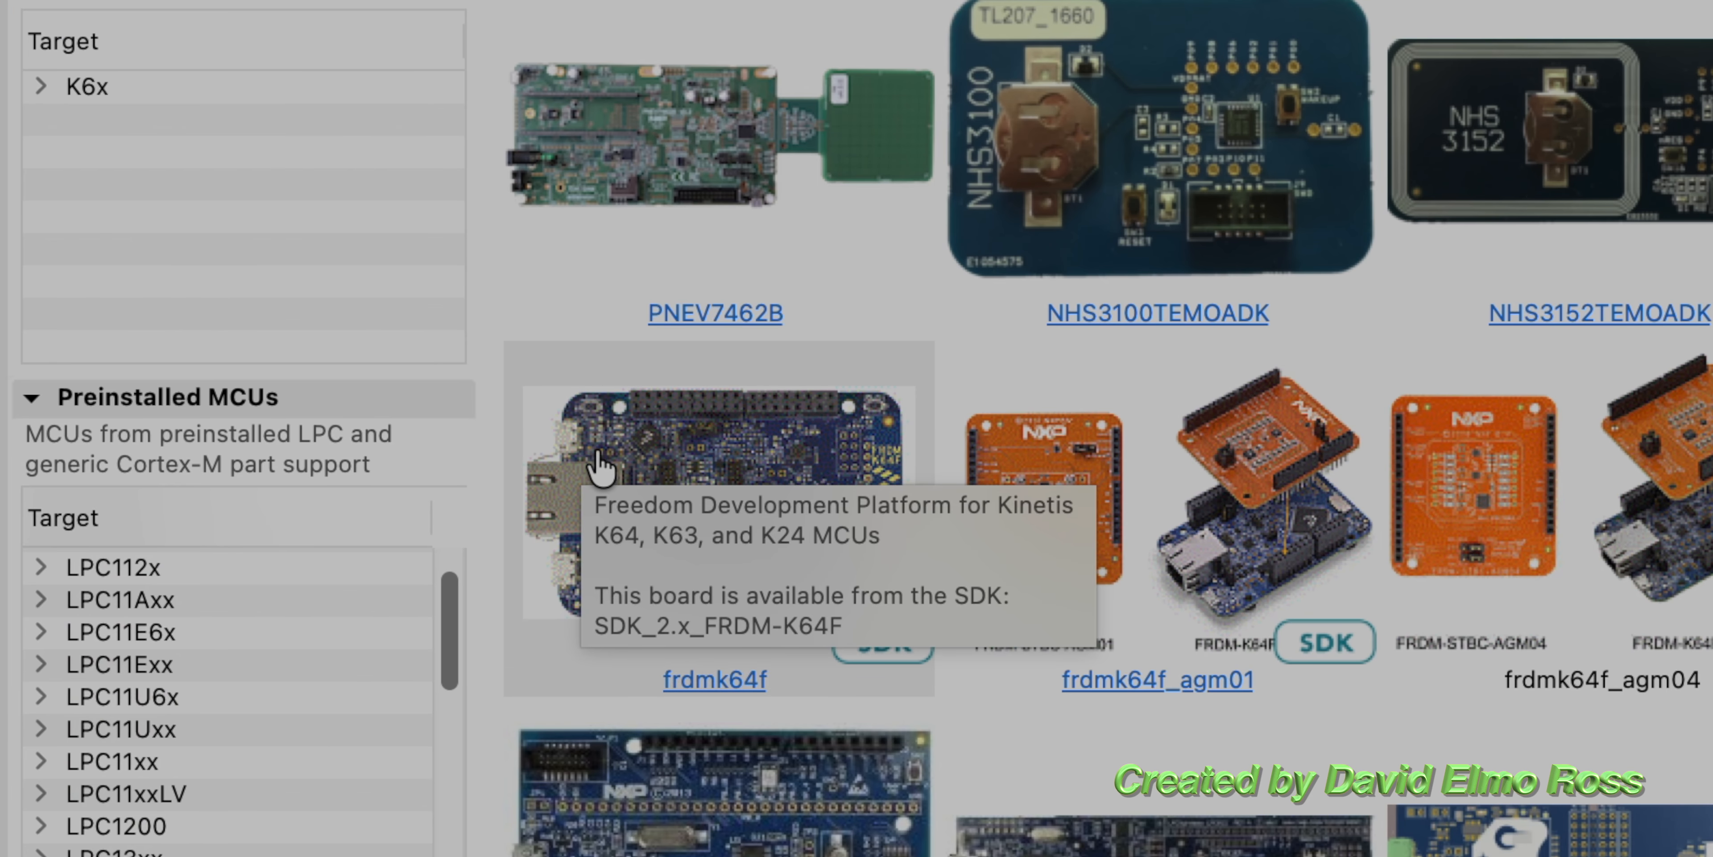
pyautogui.doubleClick(643, 440)
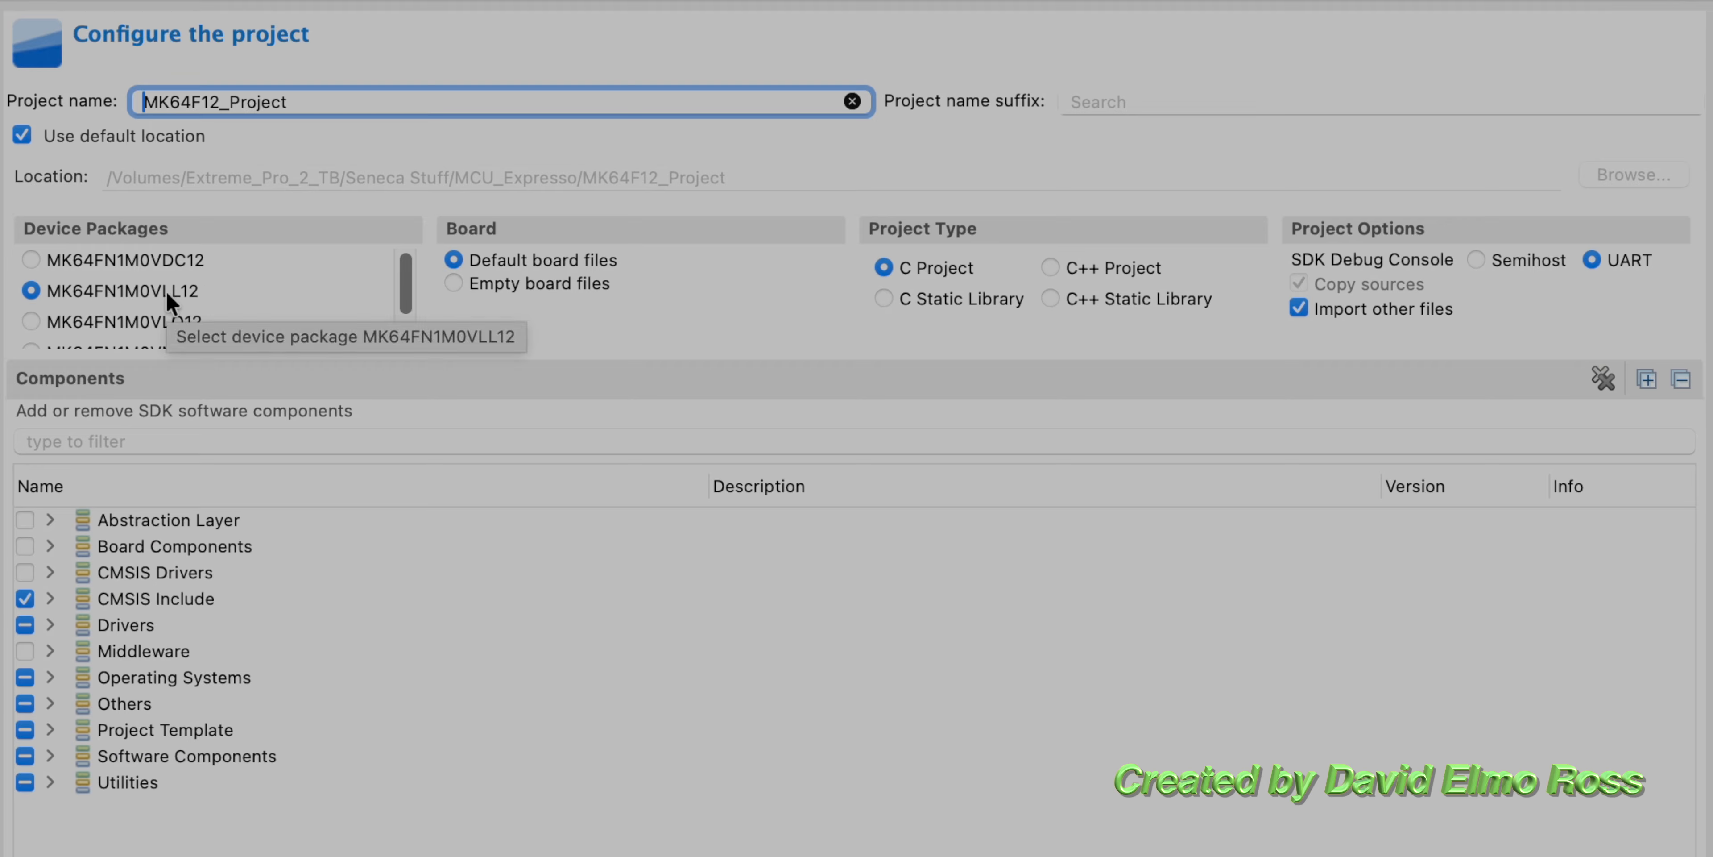
# Step: Name the project BLANK_PROJECT and set the SDK debug console to Semihost
pyautogui.doubleClick(399, 104)
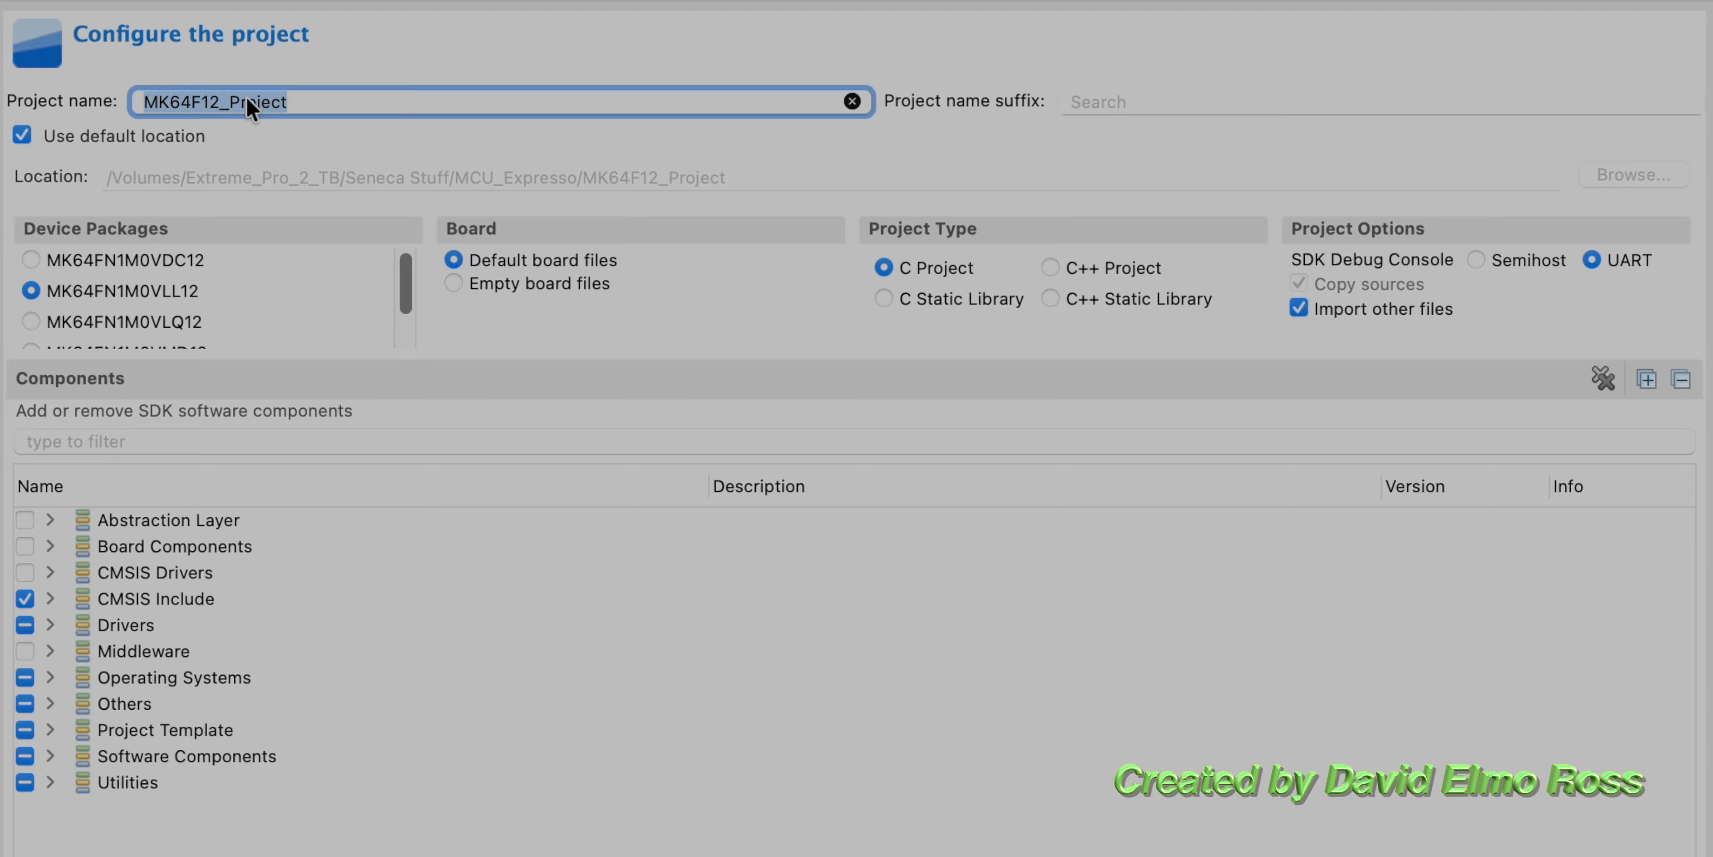
pyautogui.write('BLA')
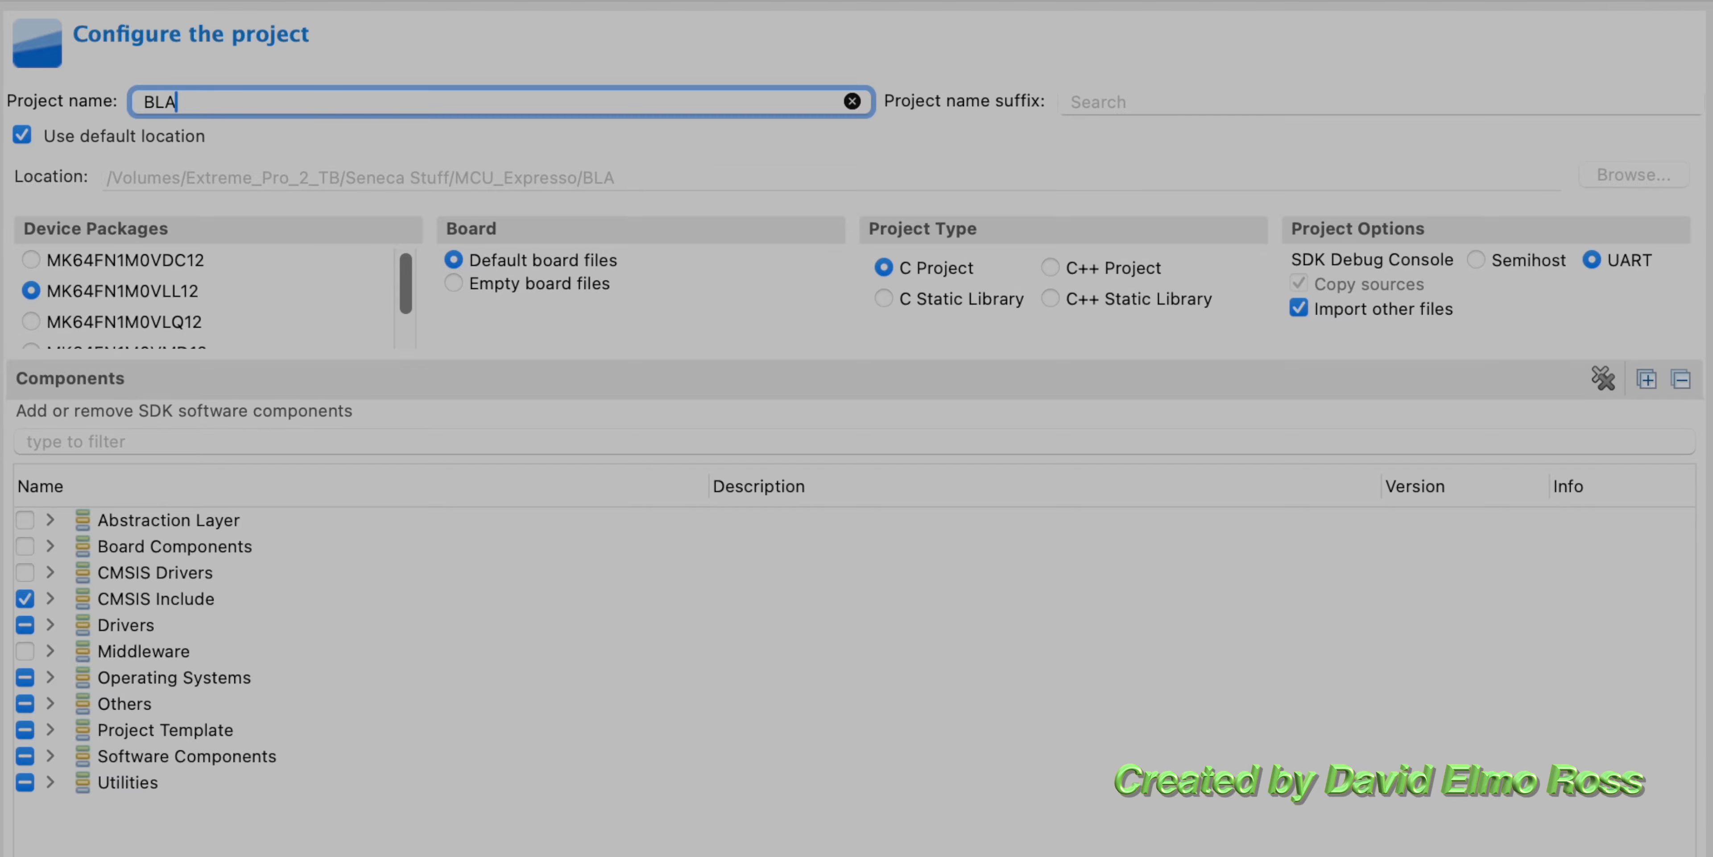
pyautogui.write('NK_PROJECT')
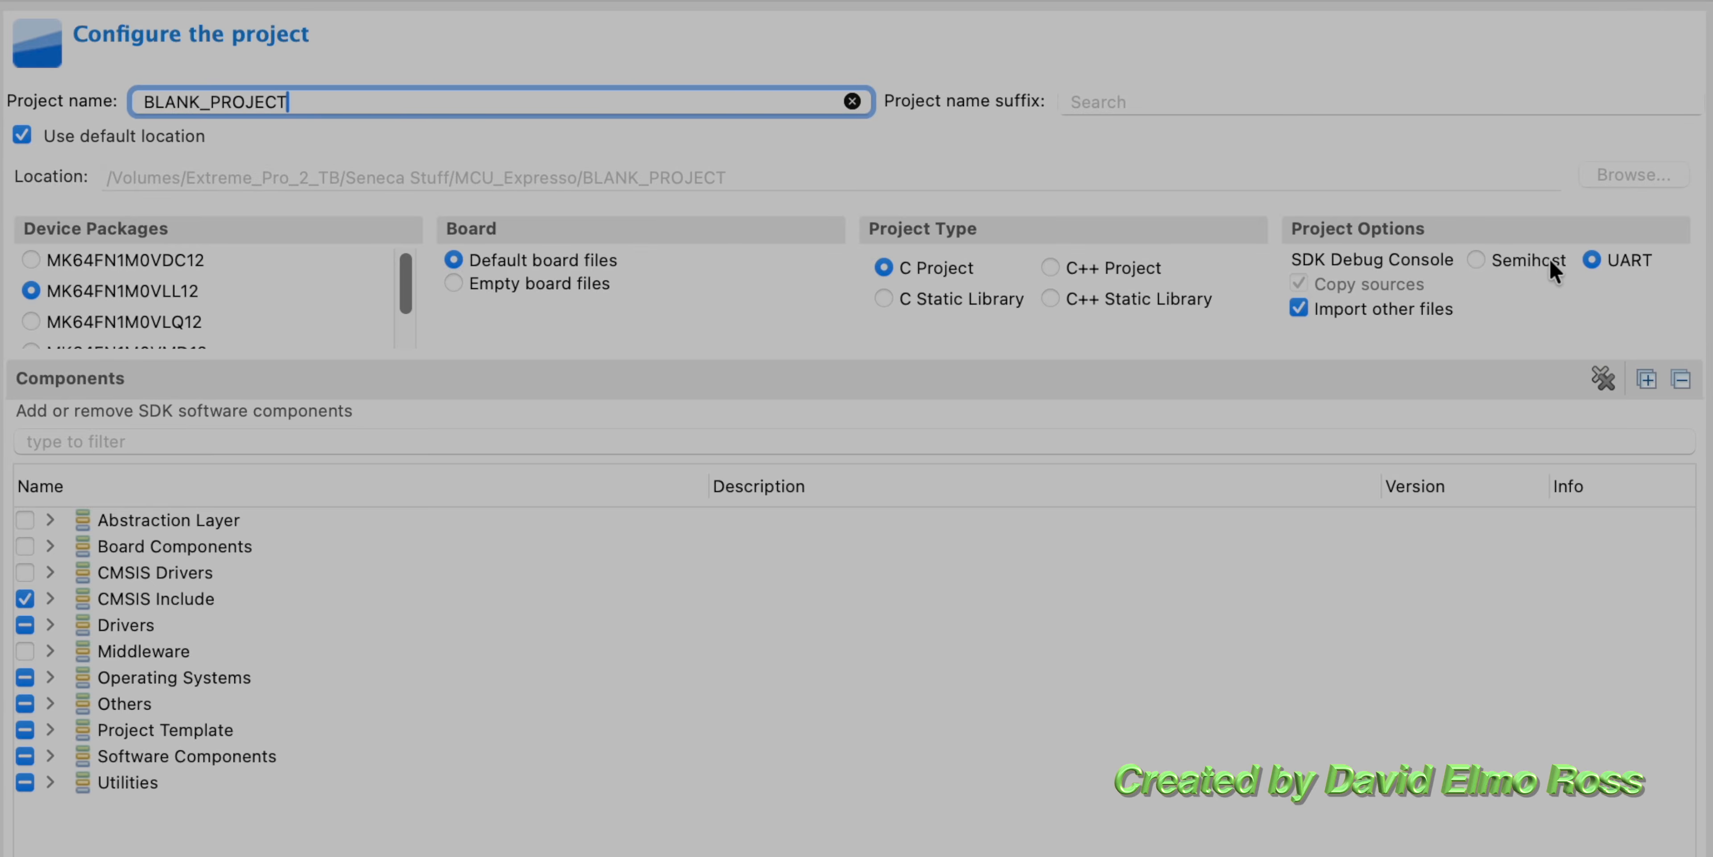
pyautogui.click(1474, 257)
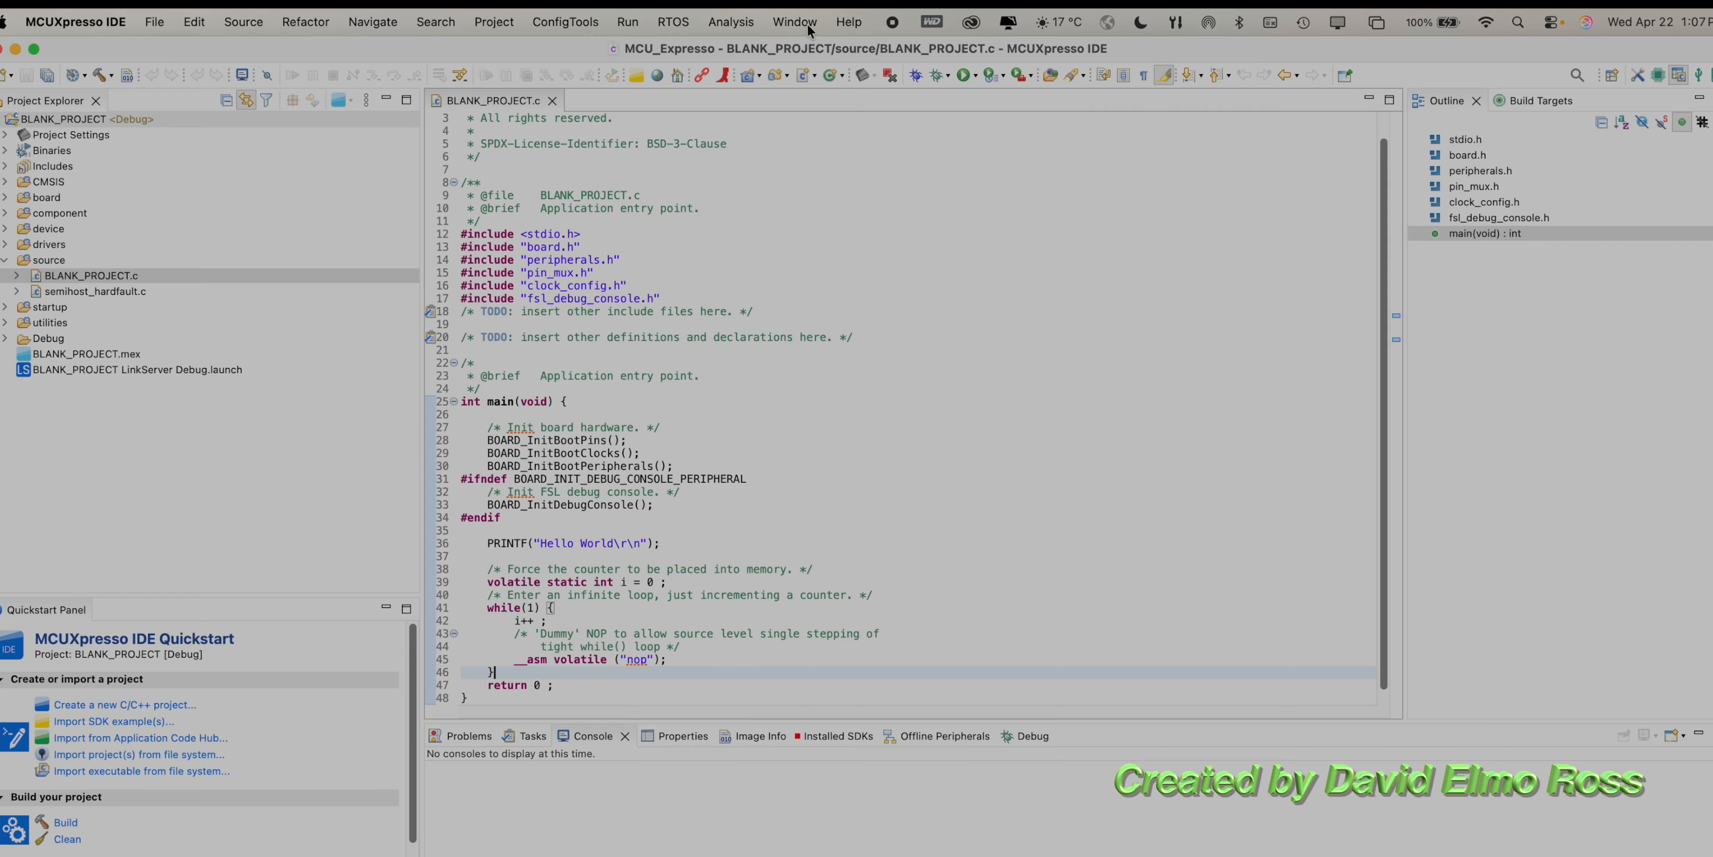
# Step: Open the C/C++ perspective from the full list of perspectives
pyautogui.click(807, 26)
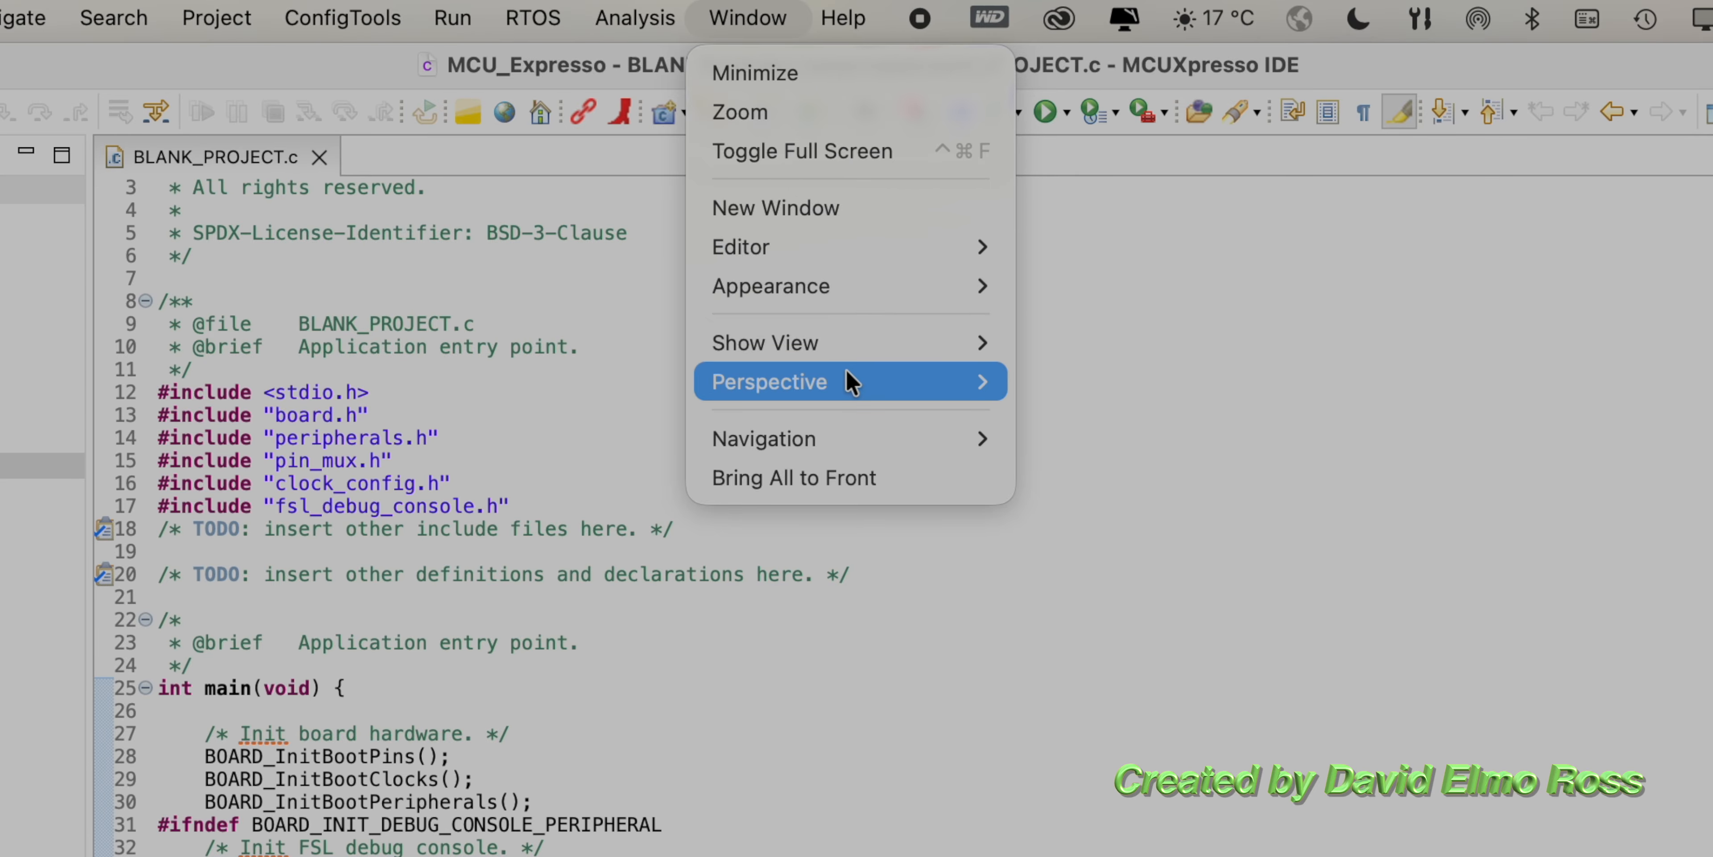
pyautogui.moveTo(846, 369)
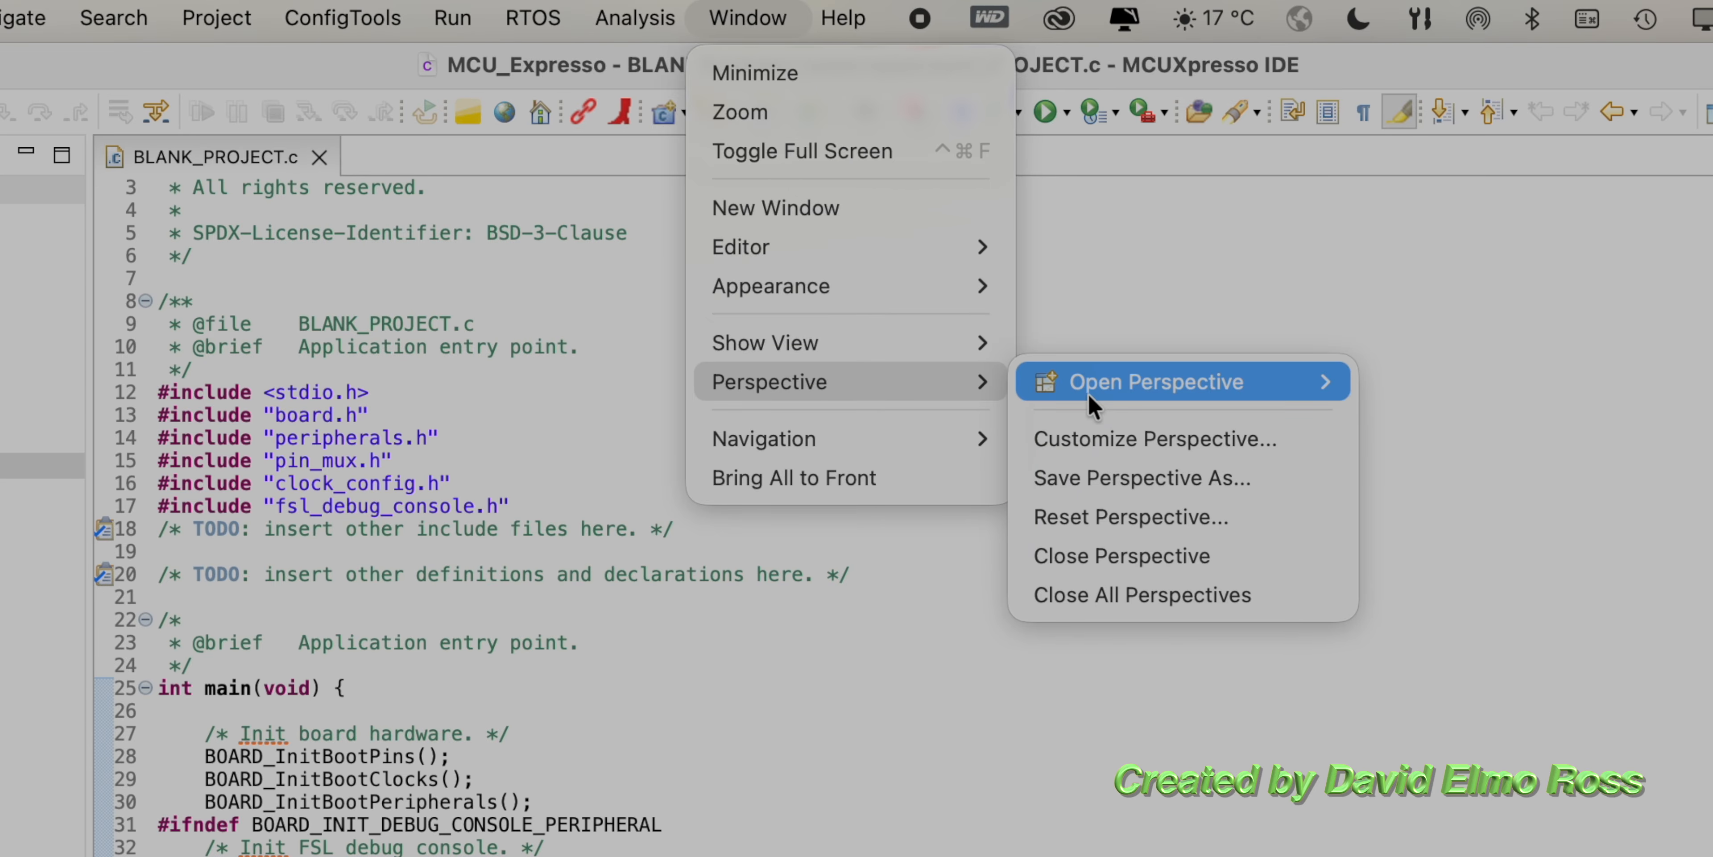
pyautogui.moveTo(1088, 392)
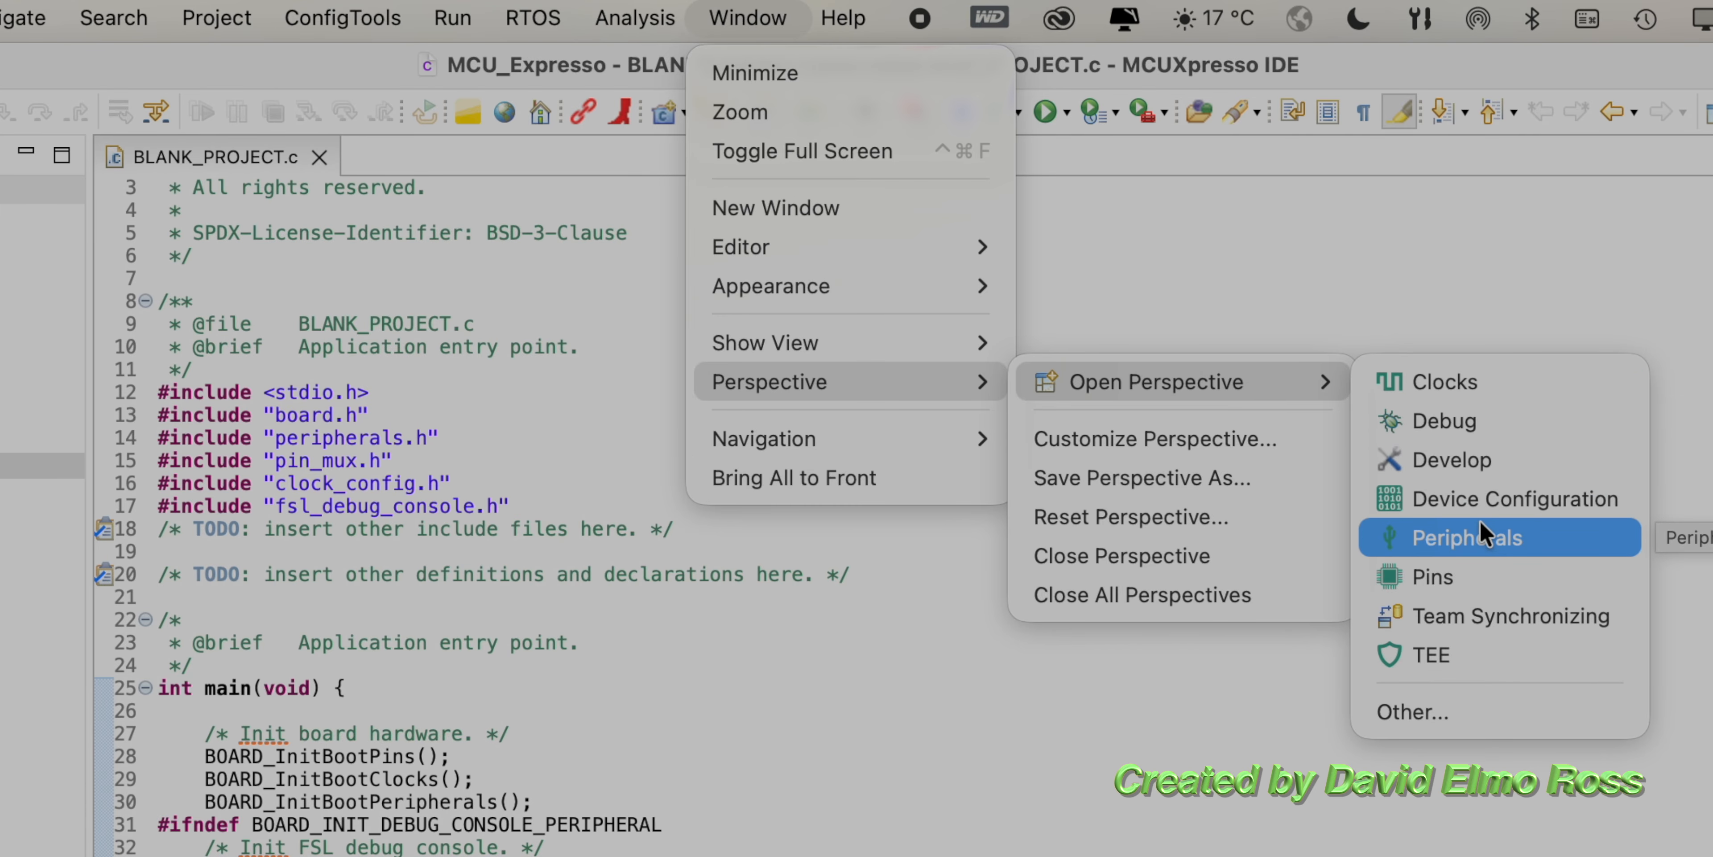
pyautogui.click(1439, 716)
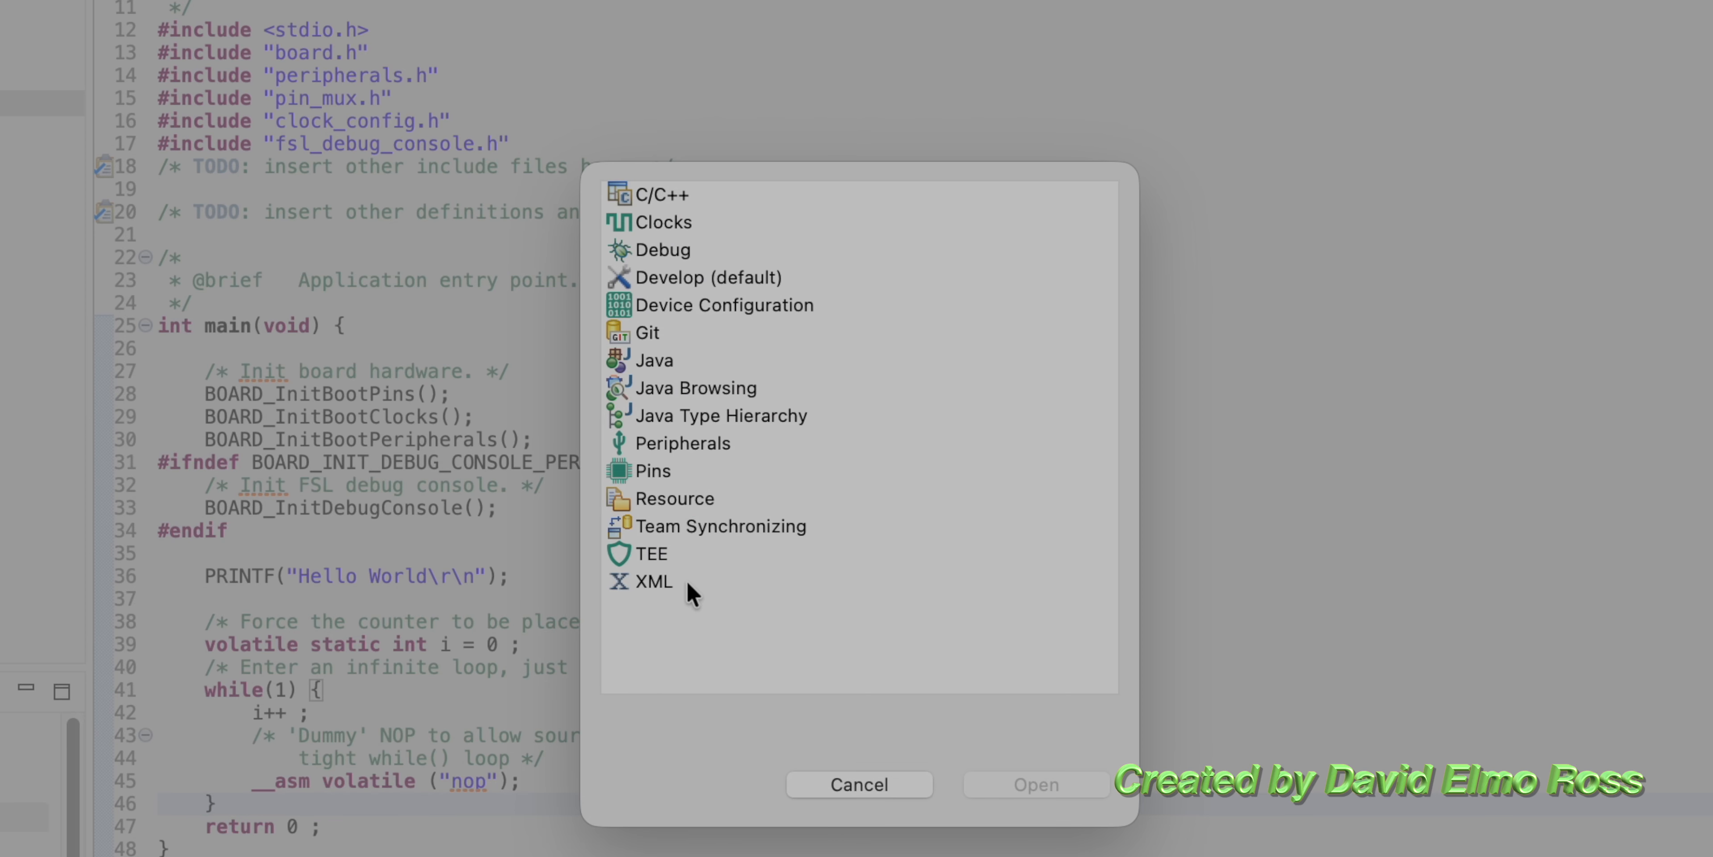
pyautogui.doubleClick(664, 195)
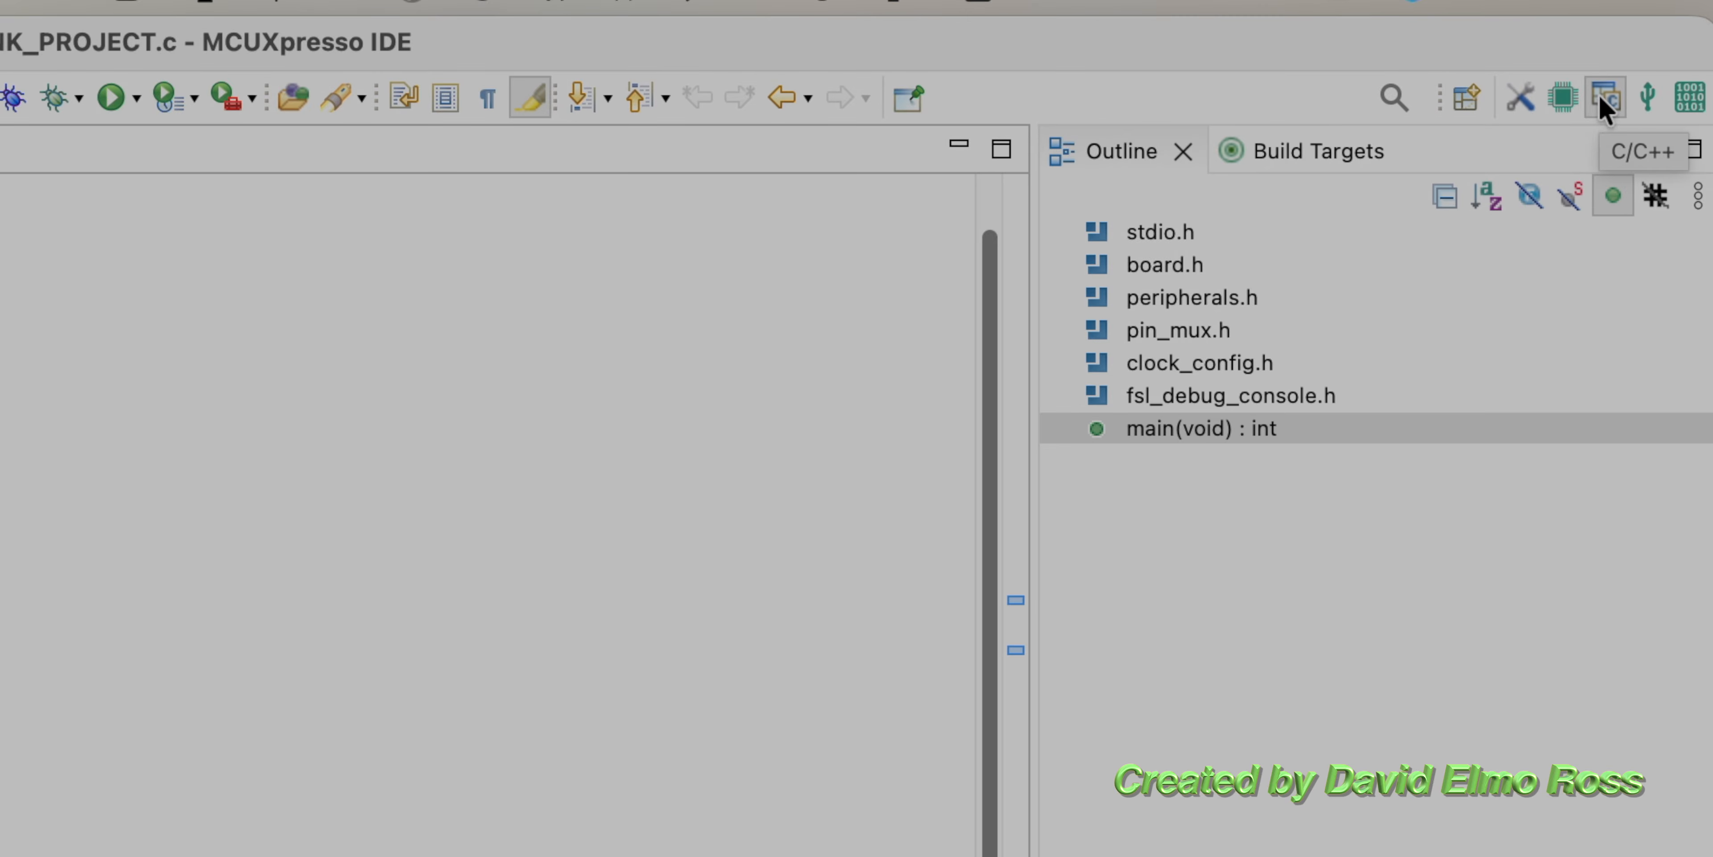
# Step: Open the Device Configuration perspective for BLANK_PROJECT from the full list of perspectives
pyautogui.click(750, 17)
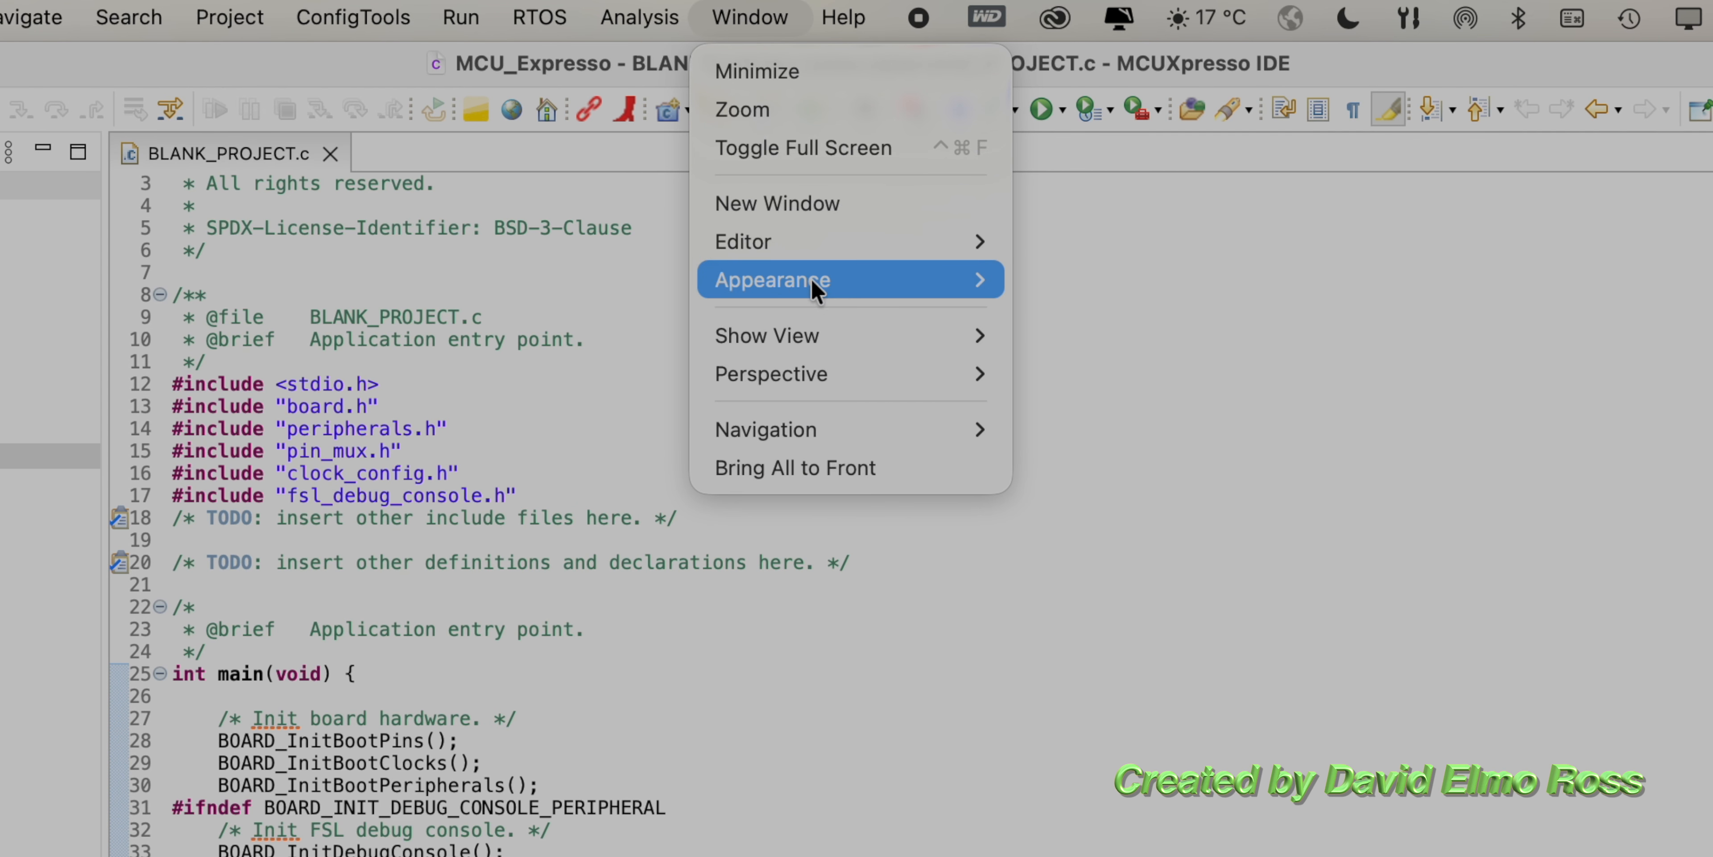
pyautogui.moveTo(842, 373)
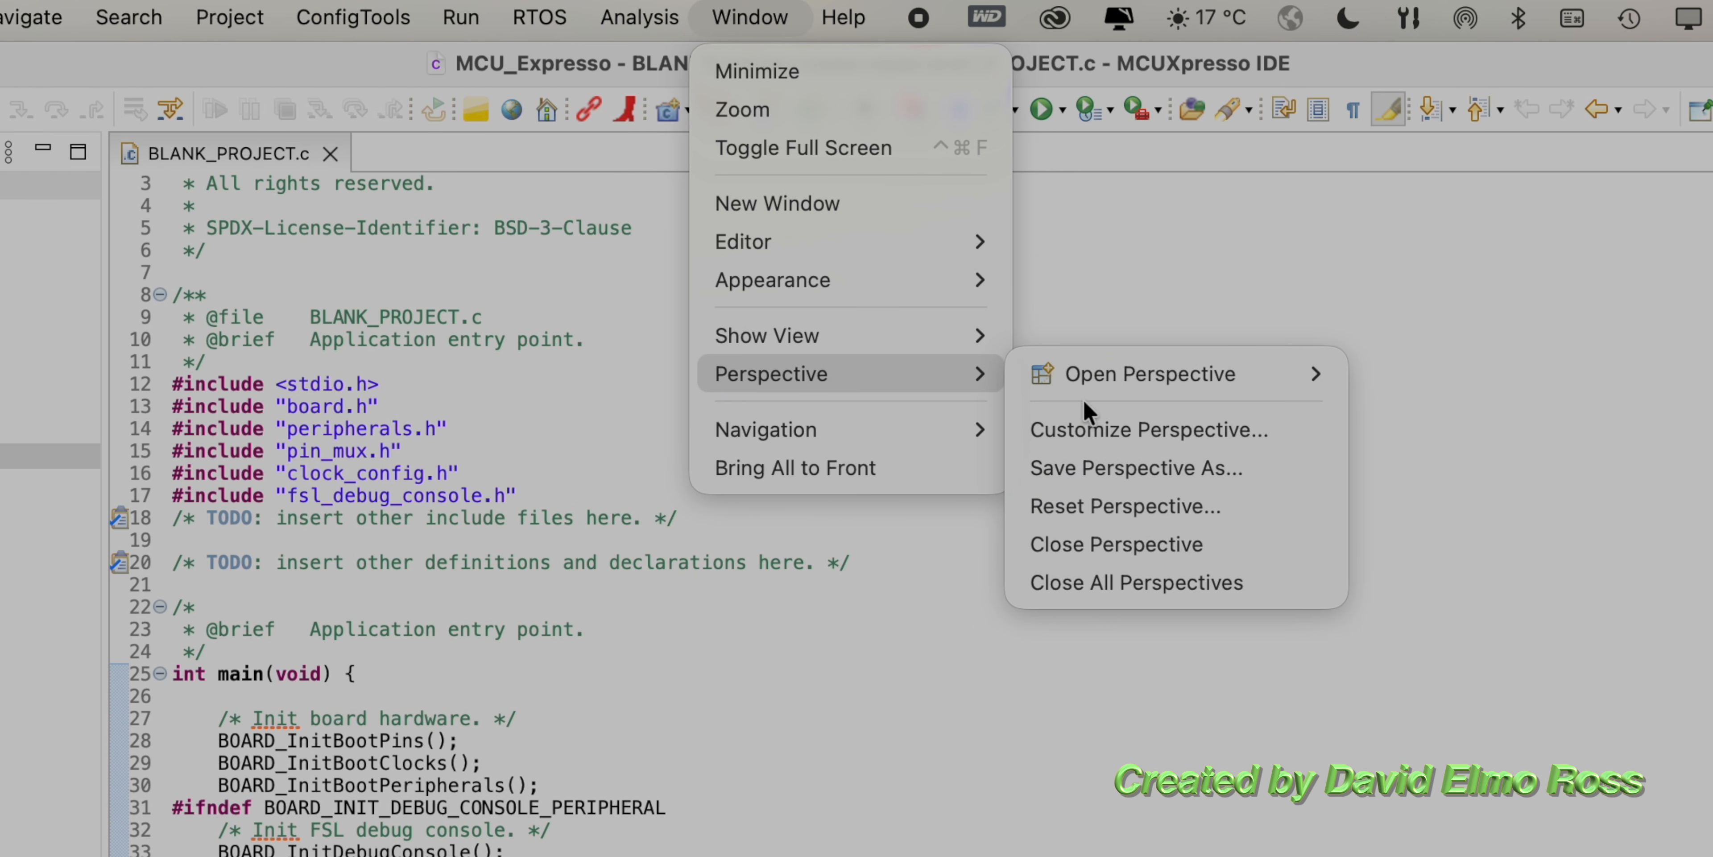
pyautogui.moveTo(1104, 397)
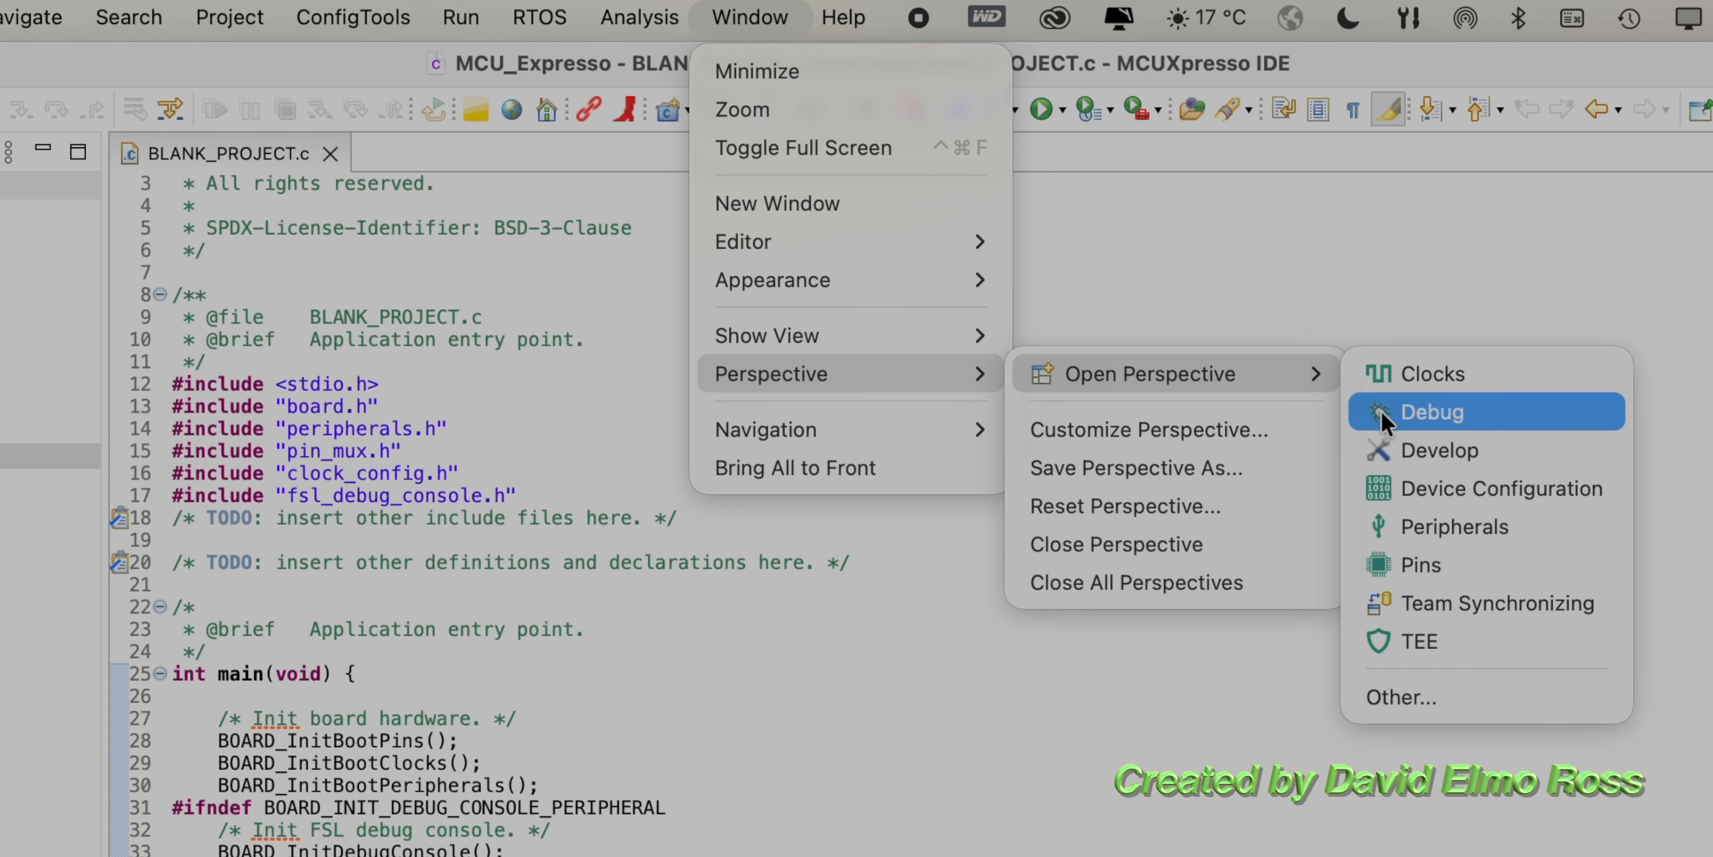
pyautogui.click(1416, 686)
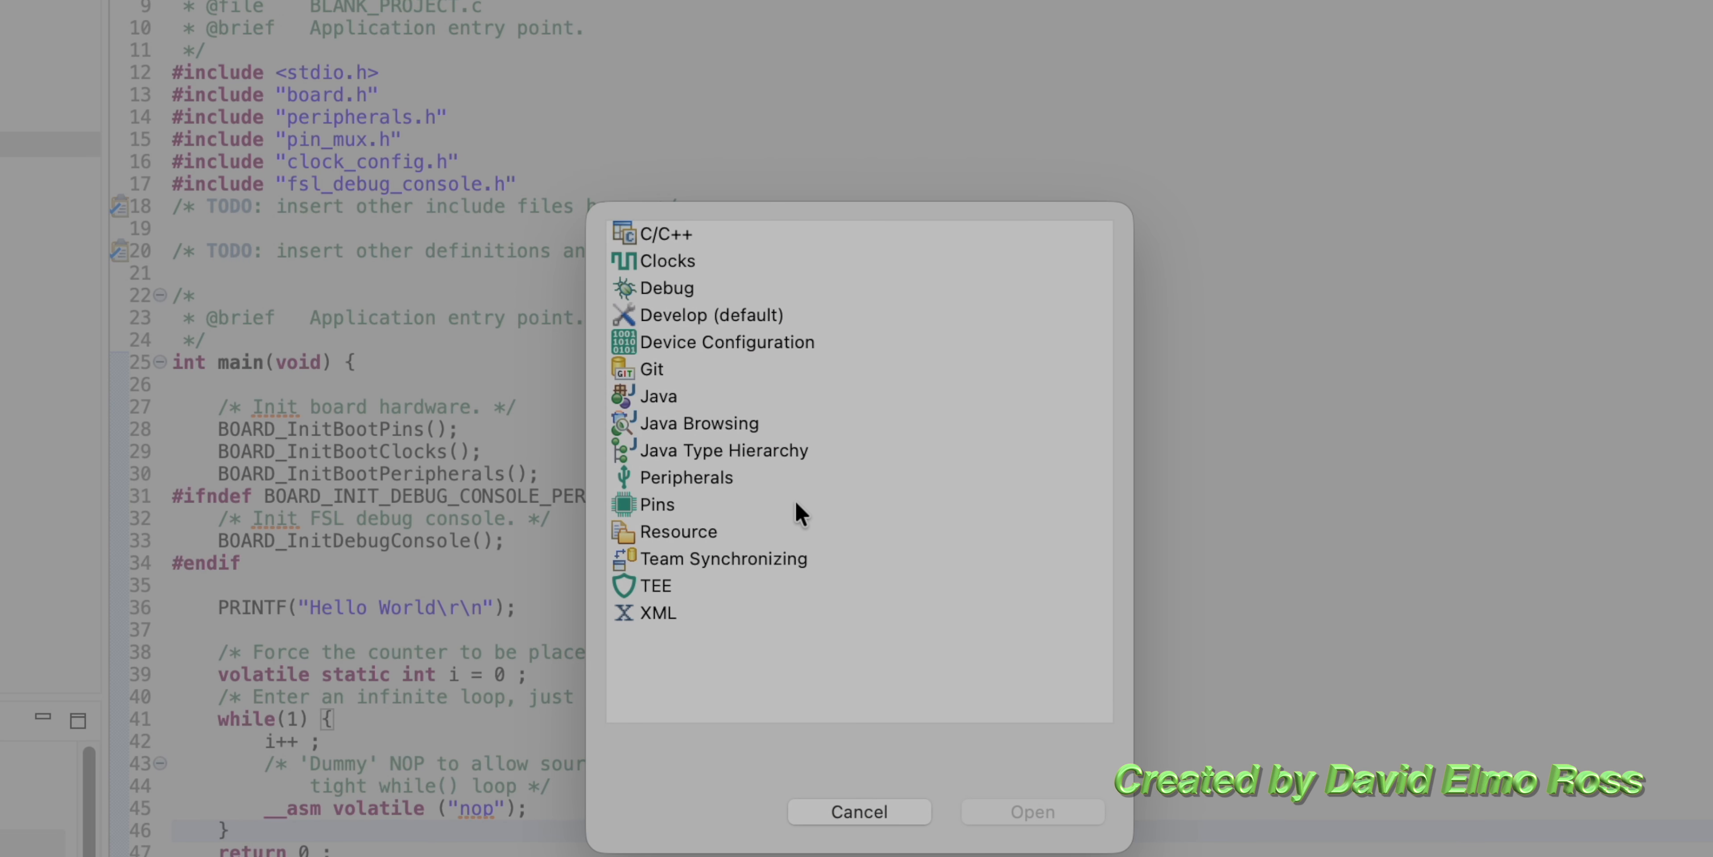
pyautogui.doubleClick(747, 336)
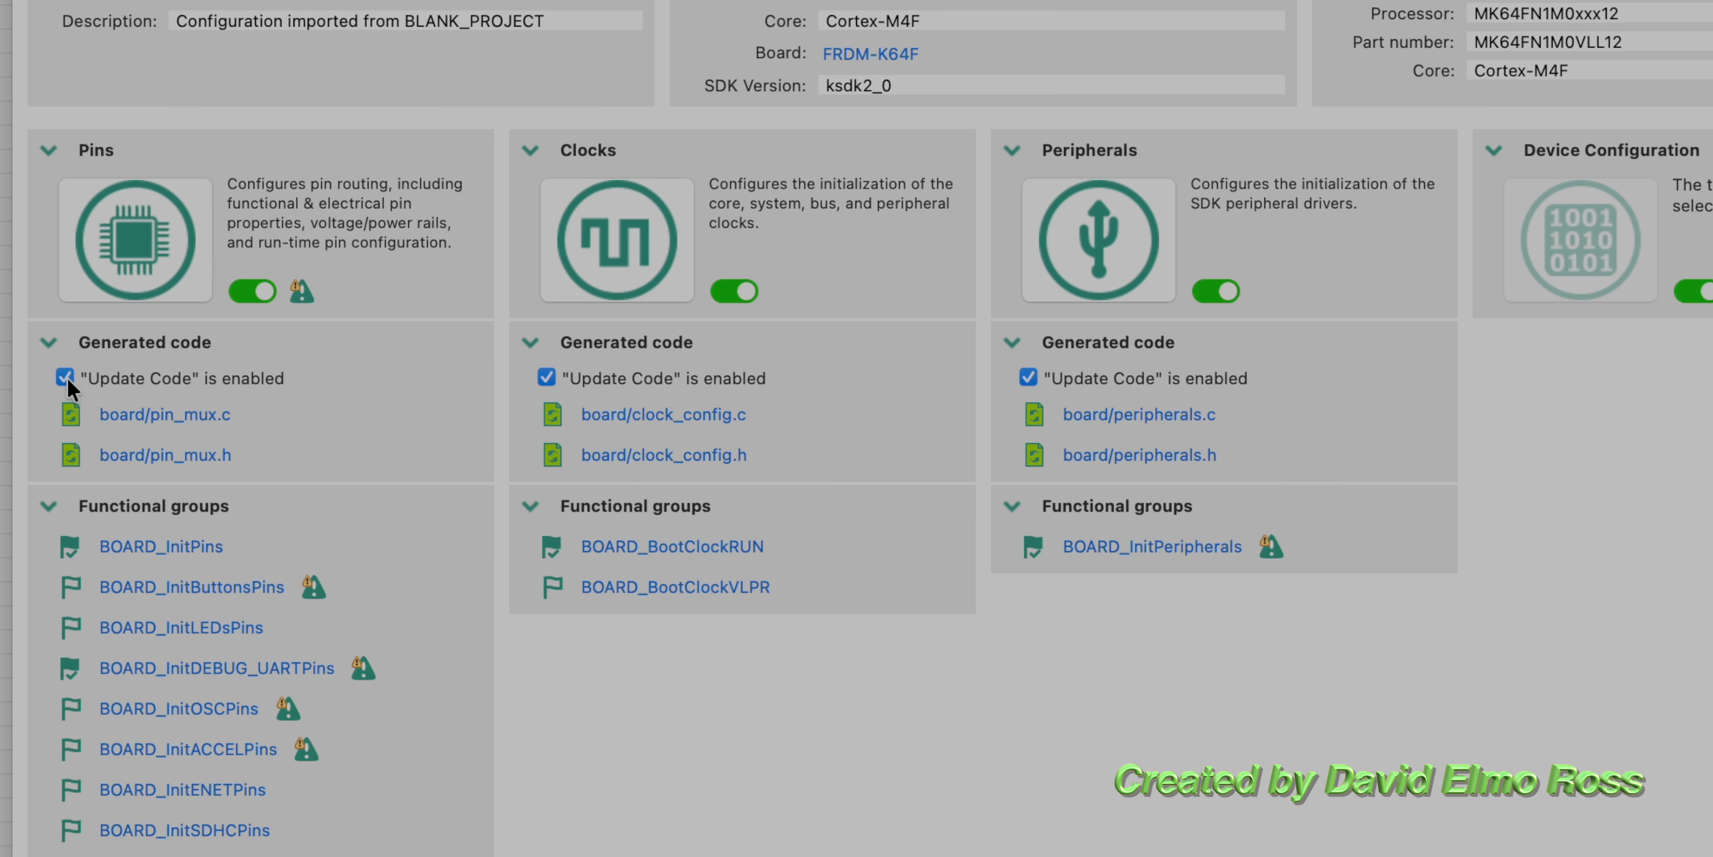
# Step: Disable and re-enable Update Code for Pins, Clocks and Peripherals in the Config Tools Overview
pyautogui.click(66, 378)
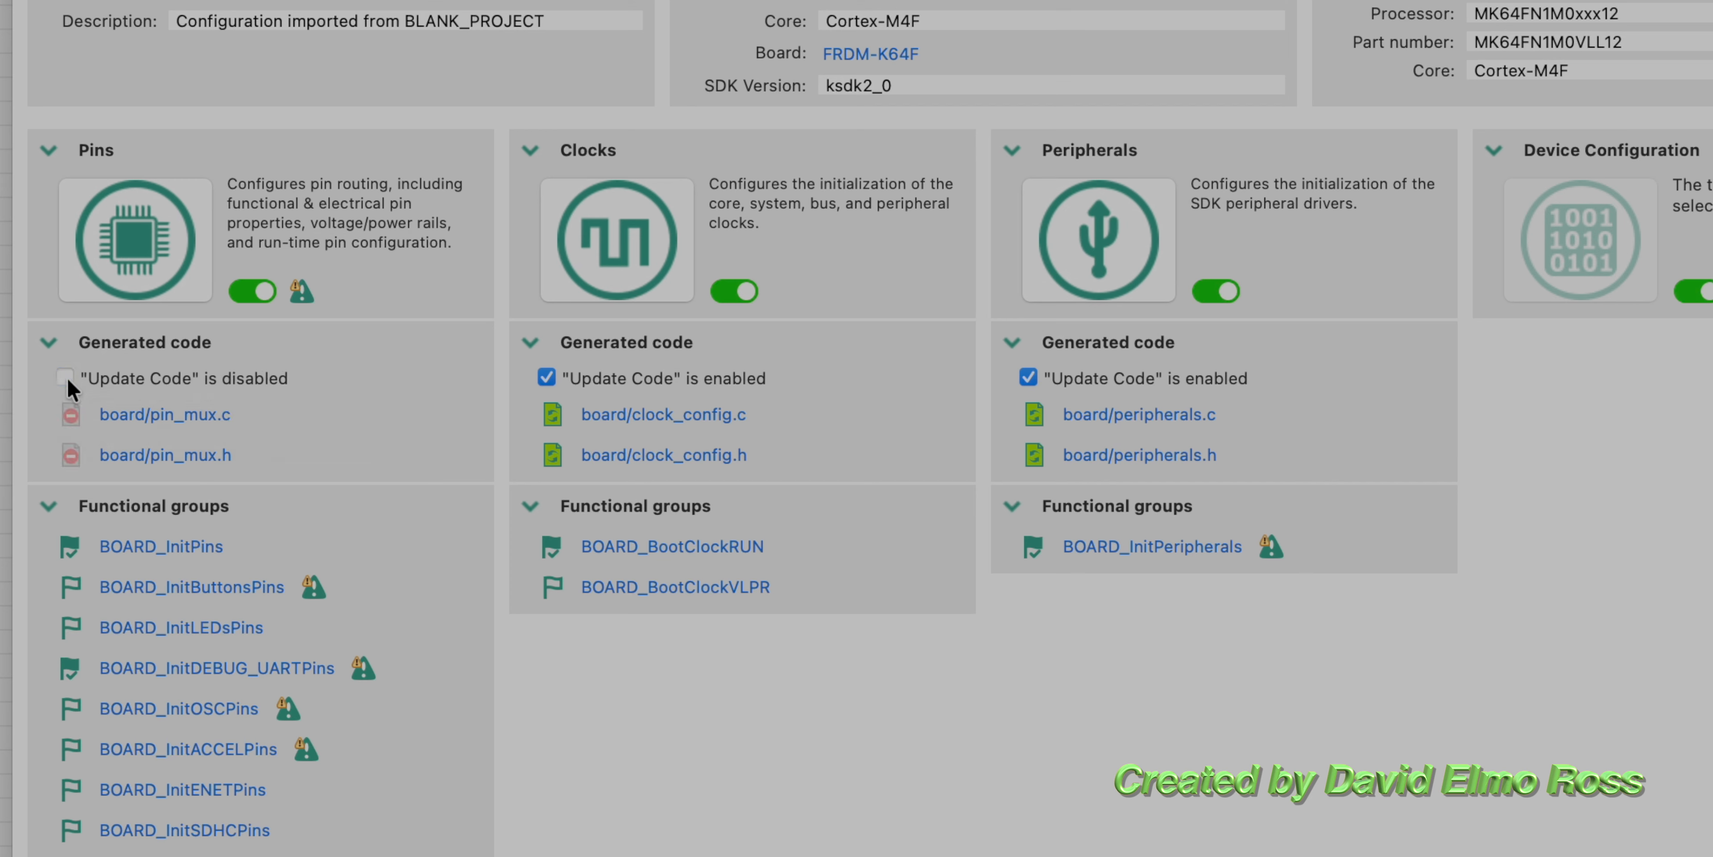
pyautogui.click(66, 377)
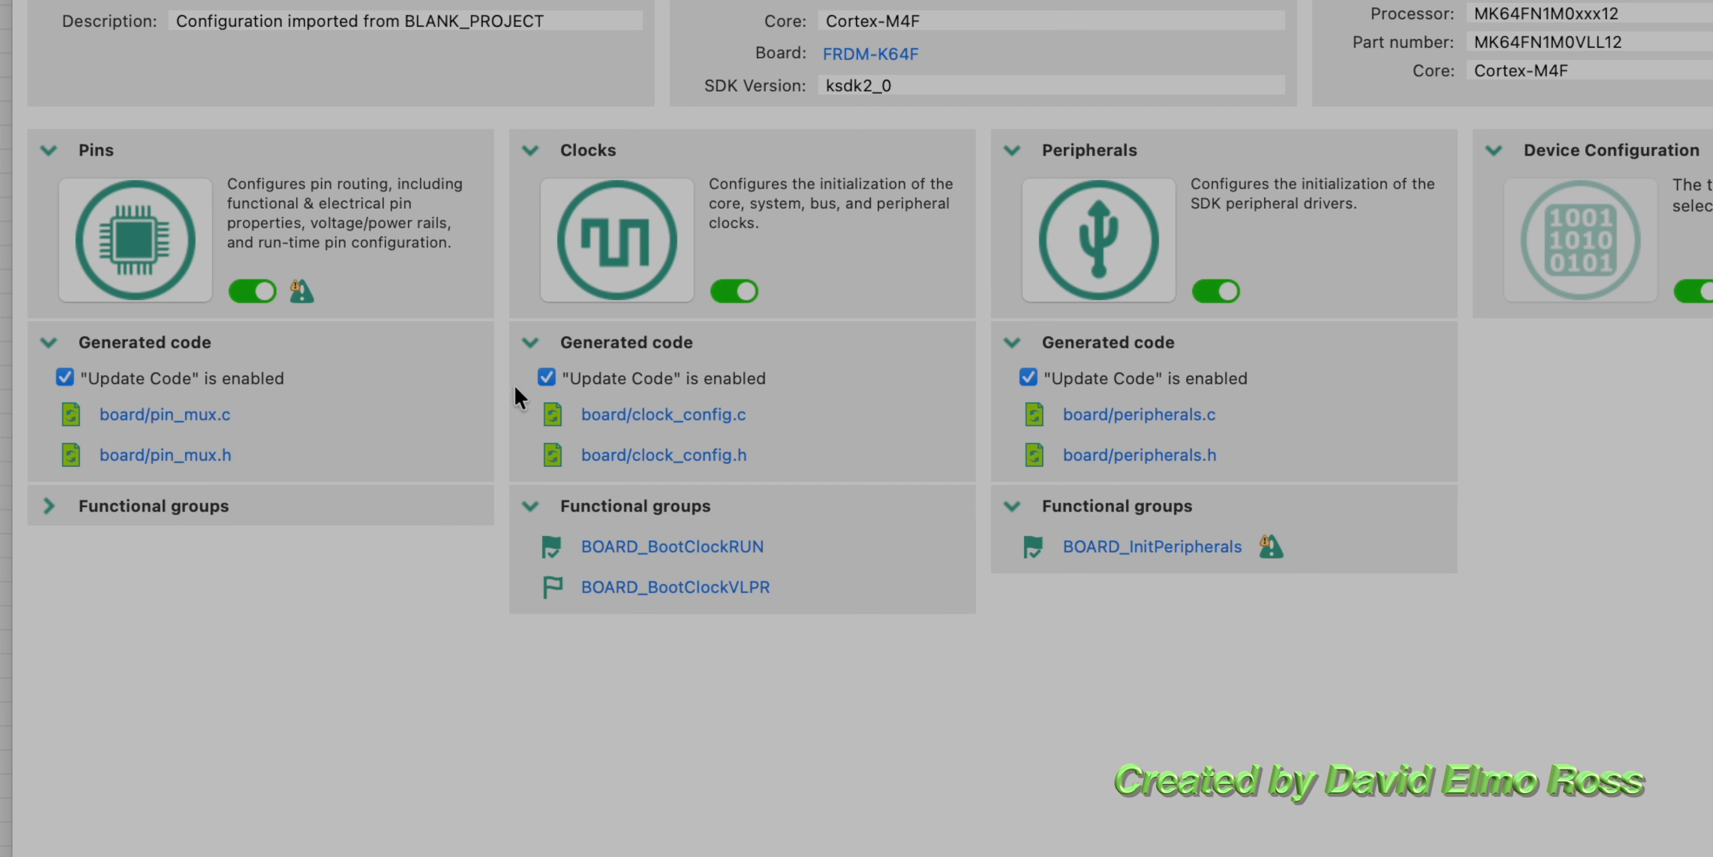
pyautogui.click(546, 378)
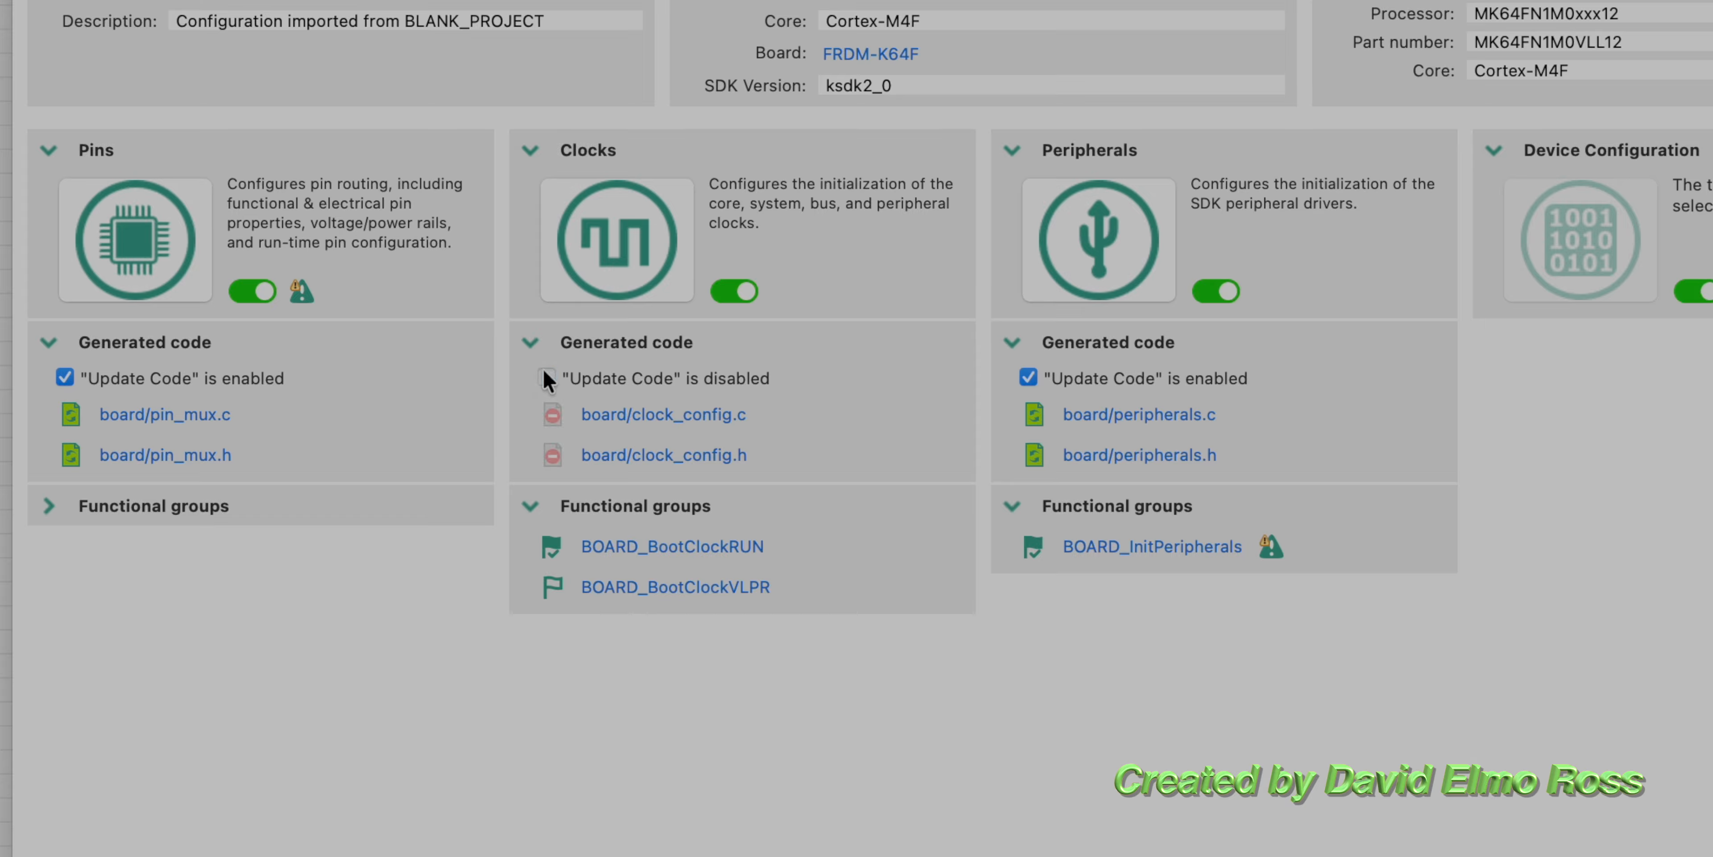
pyautogui.click(546, 376)
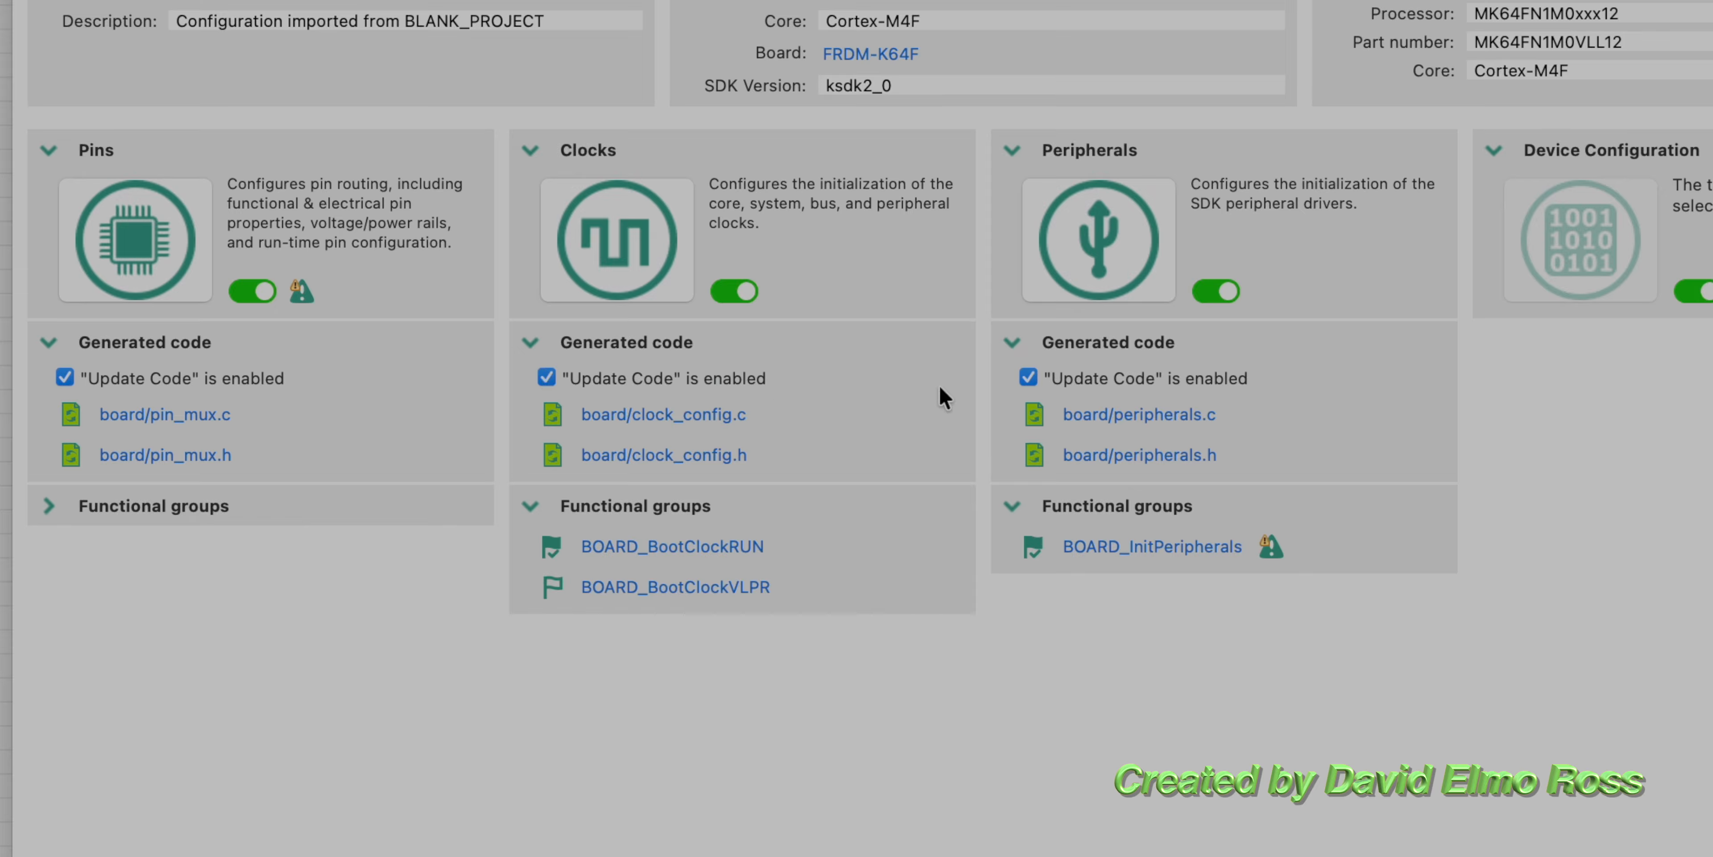
pyautogui.click(1028, 376)
pyautogui.click(1027, 377)
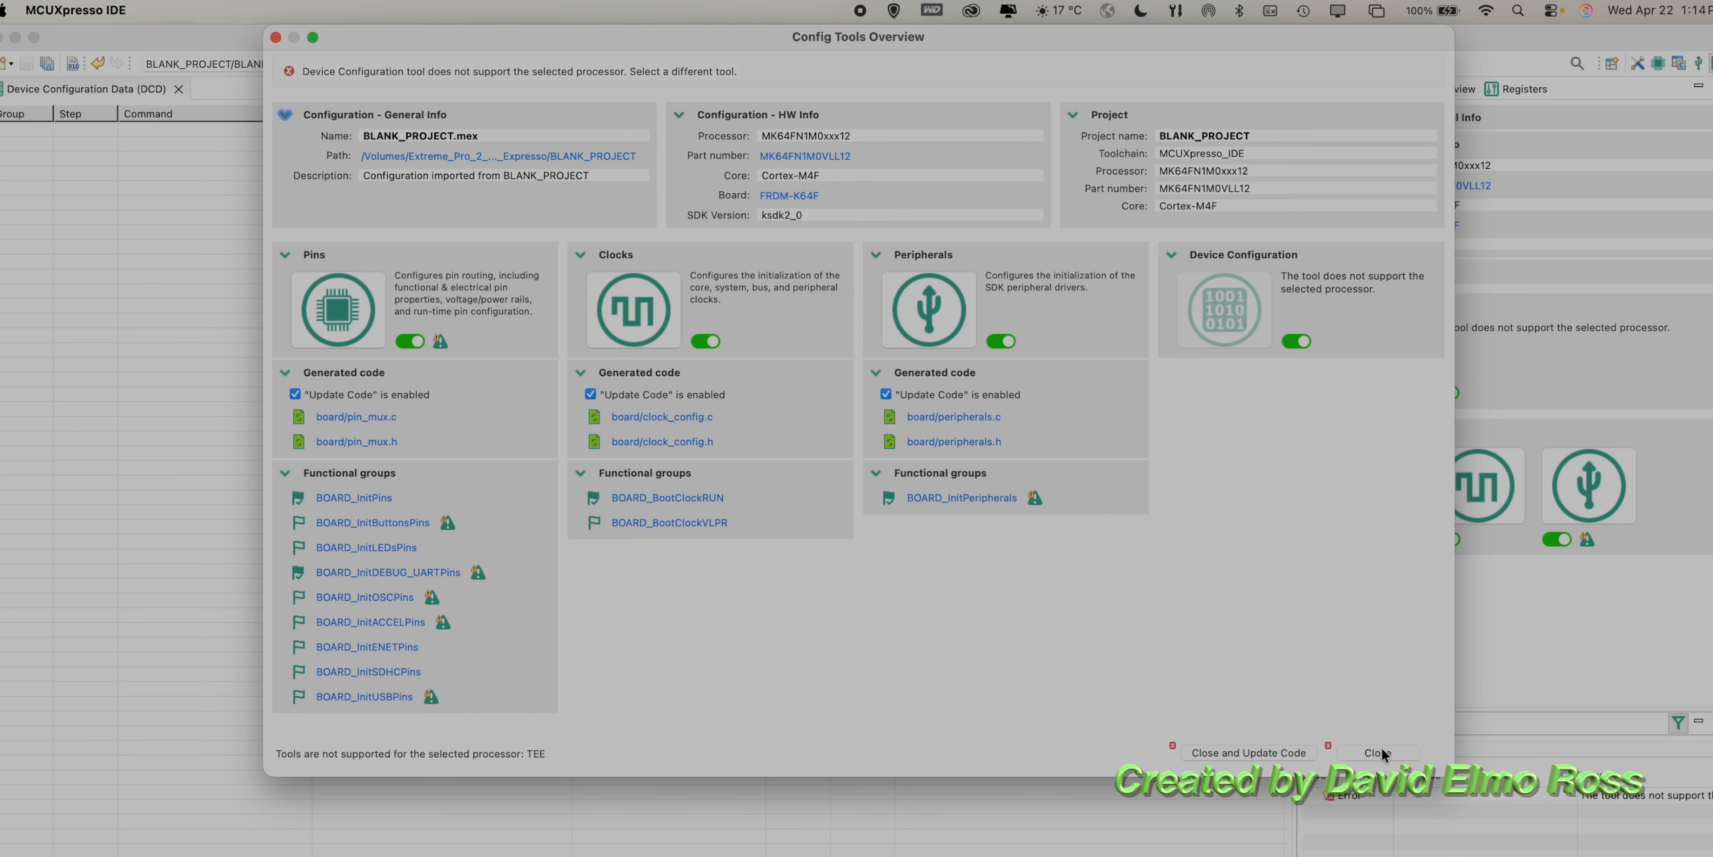
# Step: Close the Config Tools Overview without updating code and return to the C/C++ perspective
pyautogui.click(1377, 753)
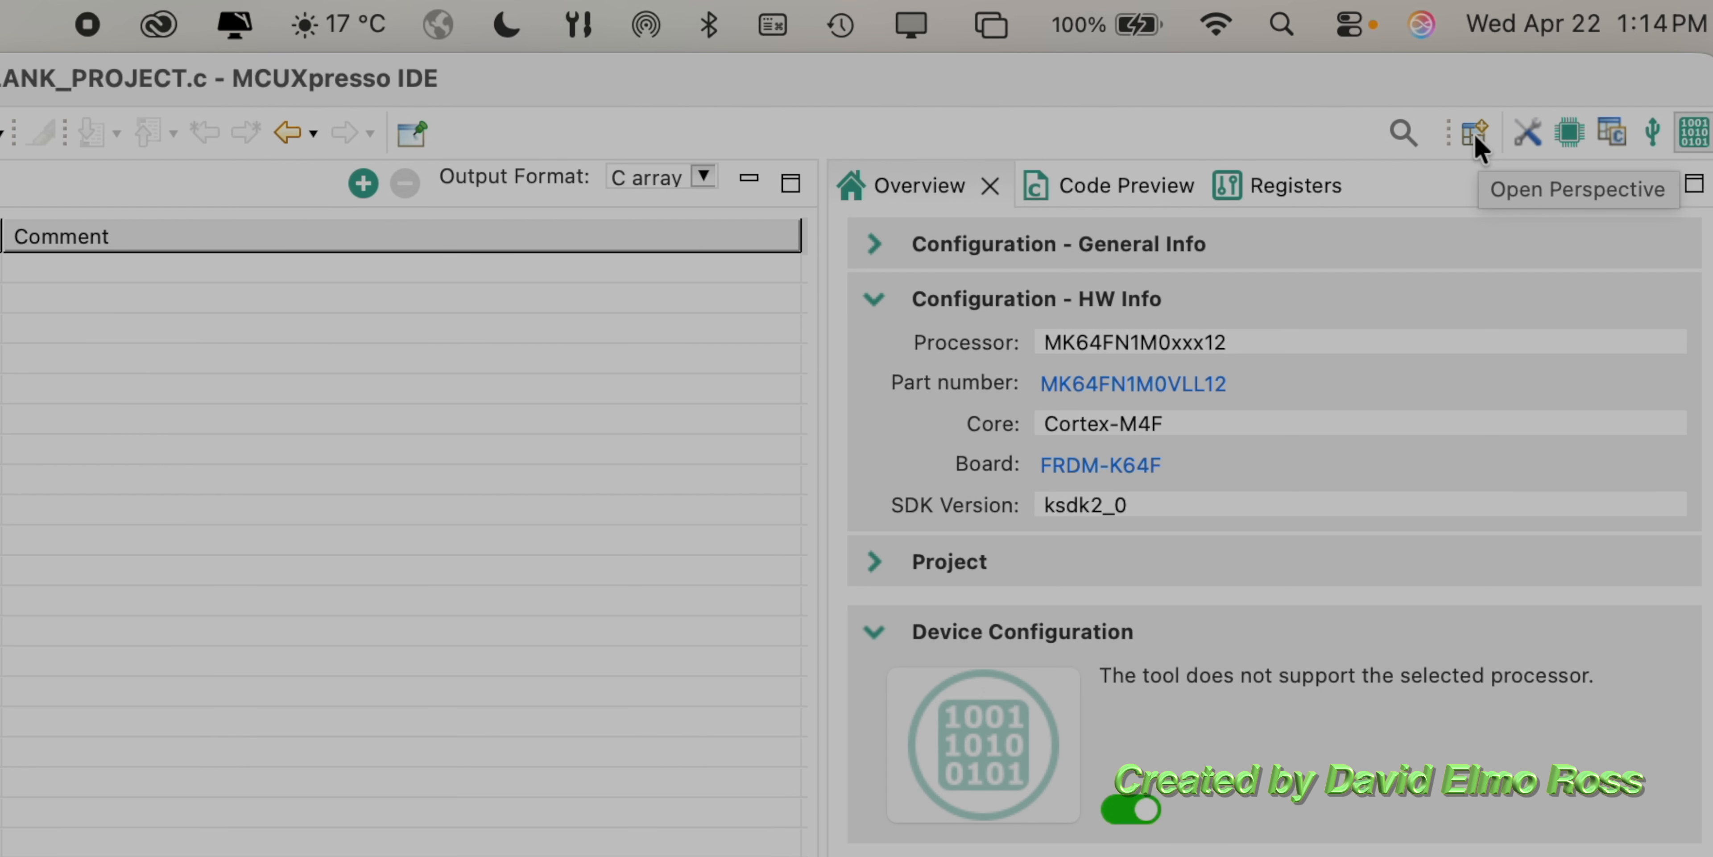
pyautogui.click(1474, 133)
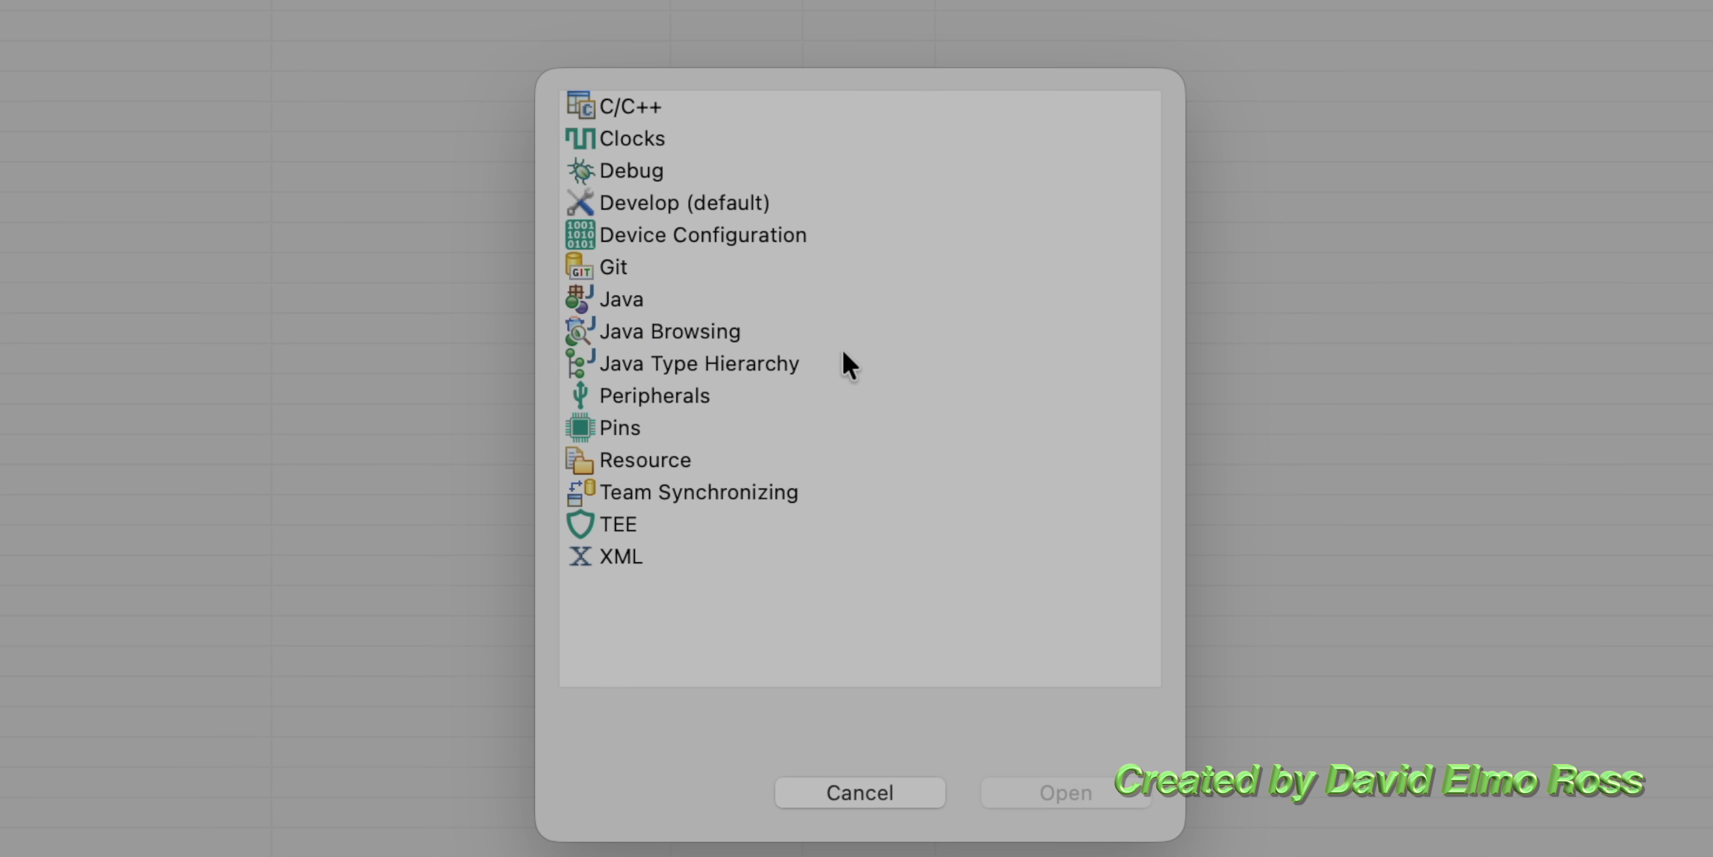
pyautogui.doubleClick(648, 111)
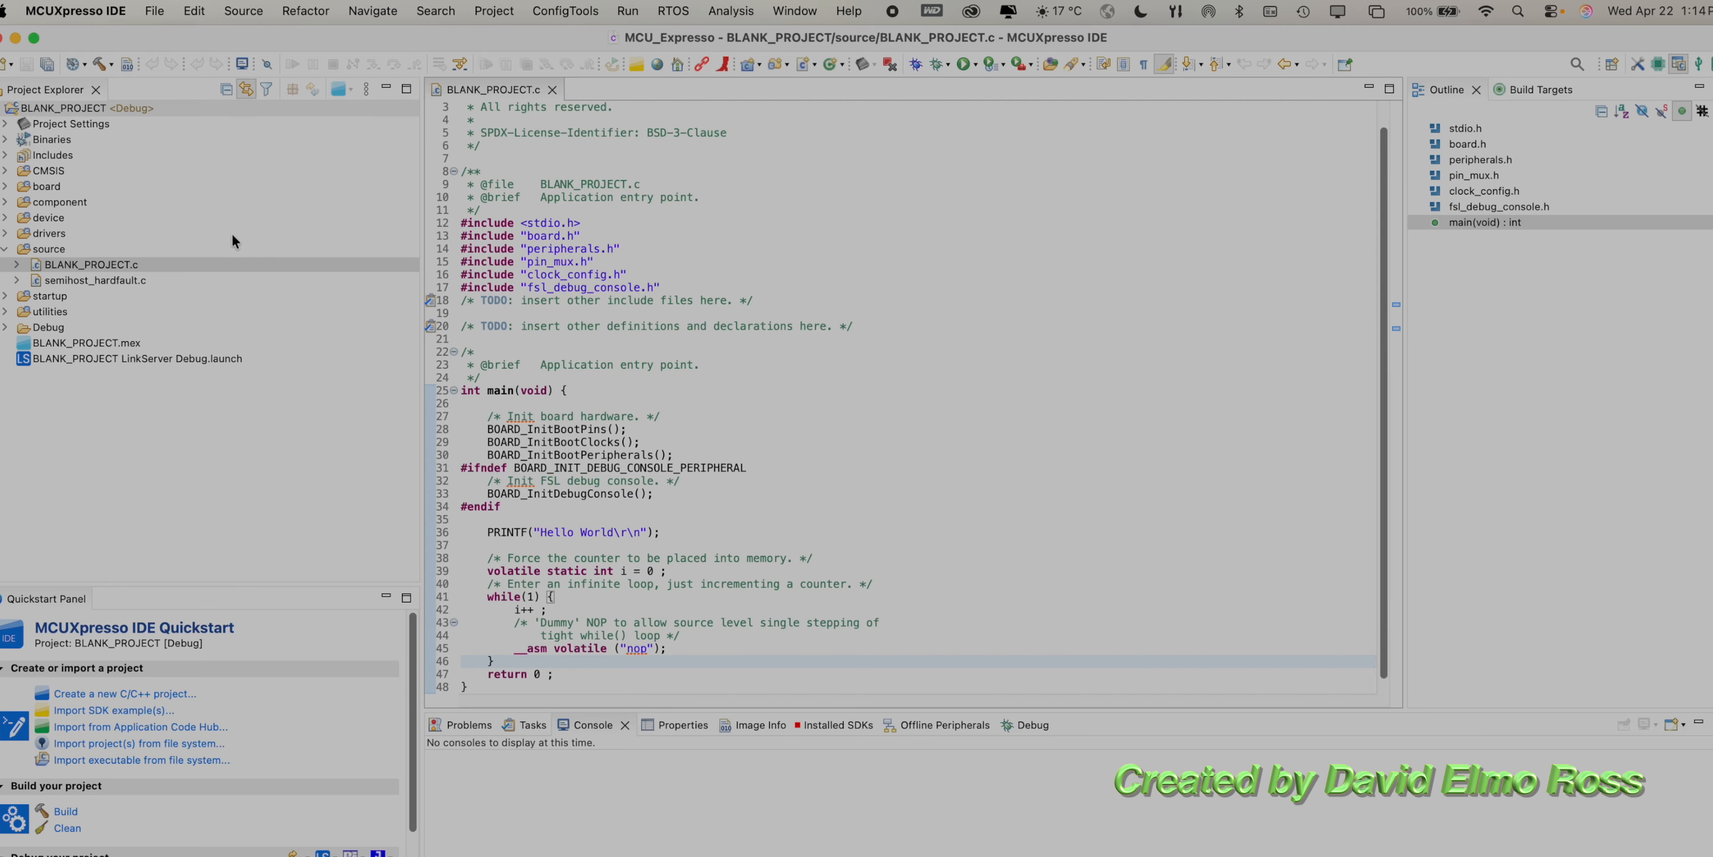
# Step: Open the Config Tools overview for BLANK_PROJECT, and open the BLANK_PROJECT.mex configuration from the project files
pyautogui.rightClick(91, 113)
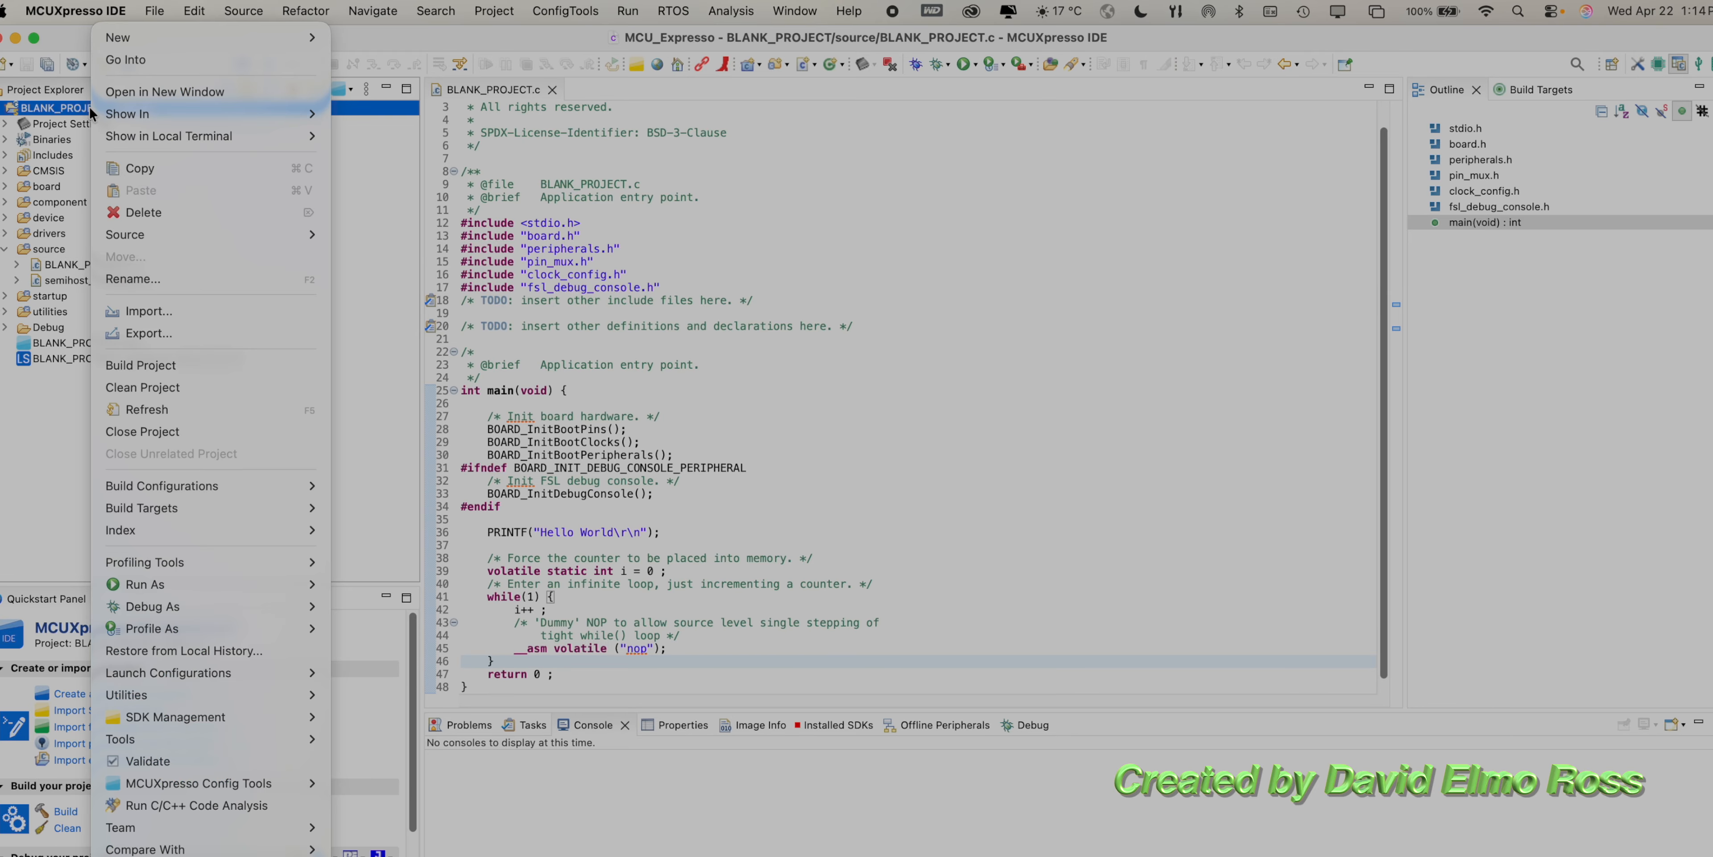
pyautogui.moveTo(230, 782)
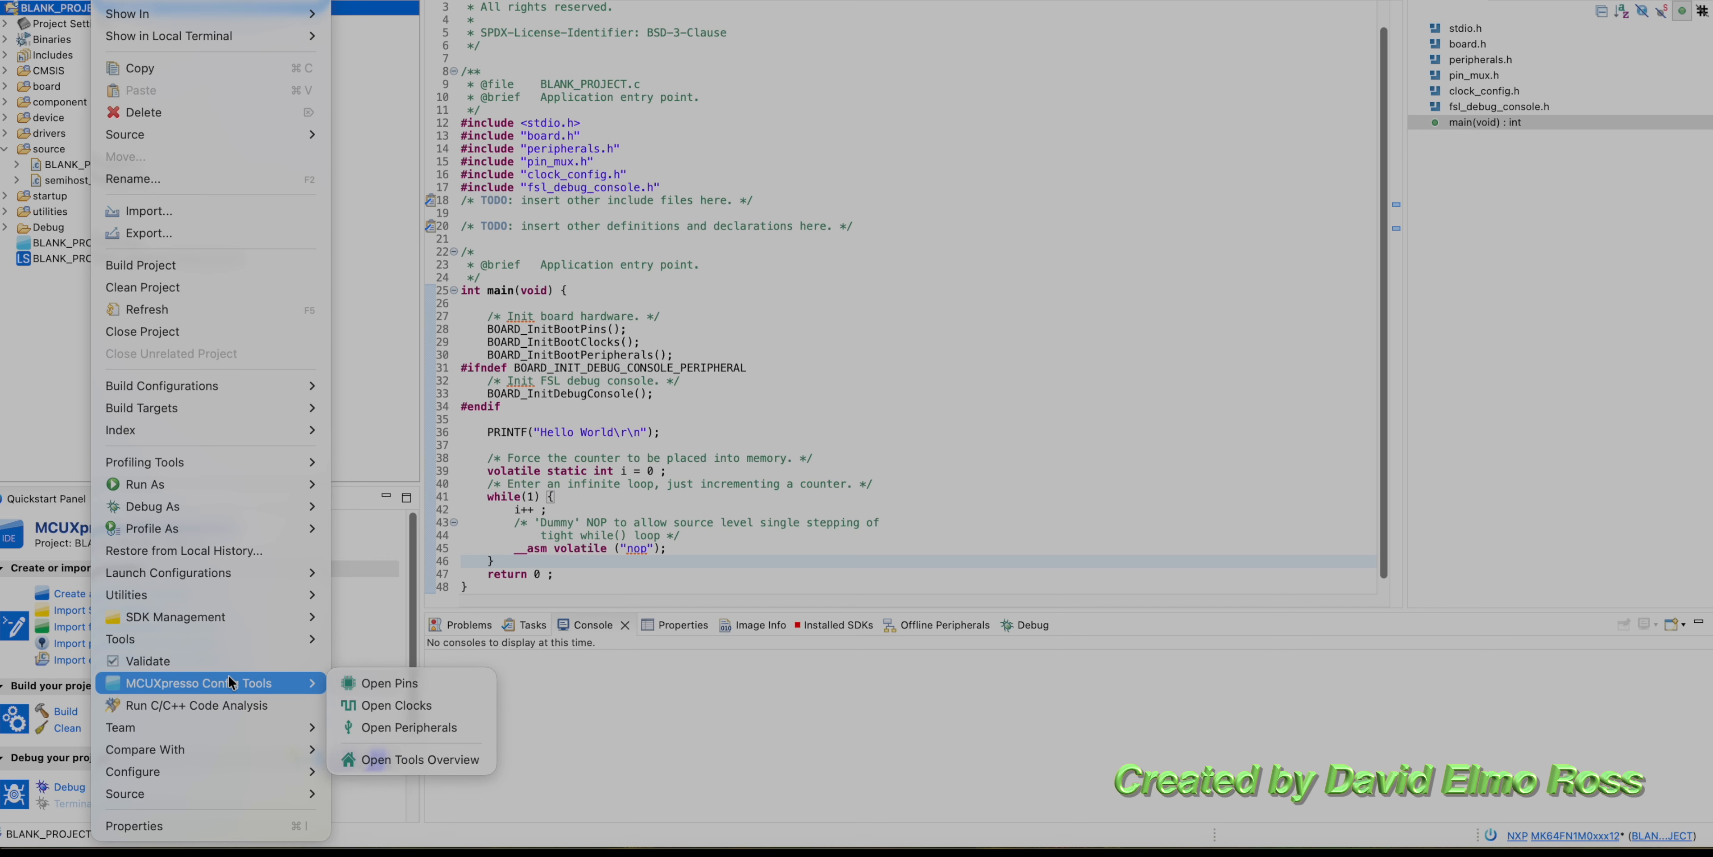
pyautogui.click(438, 752)
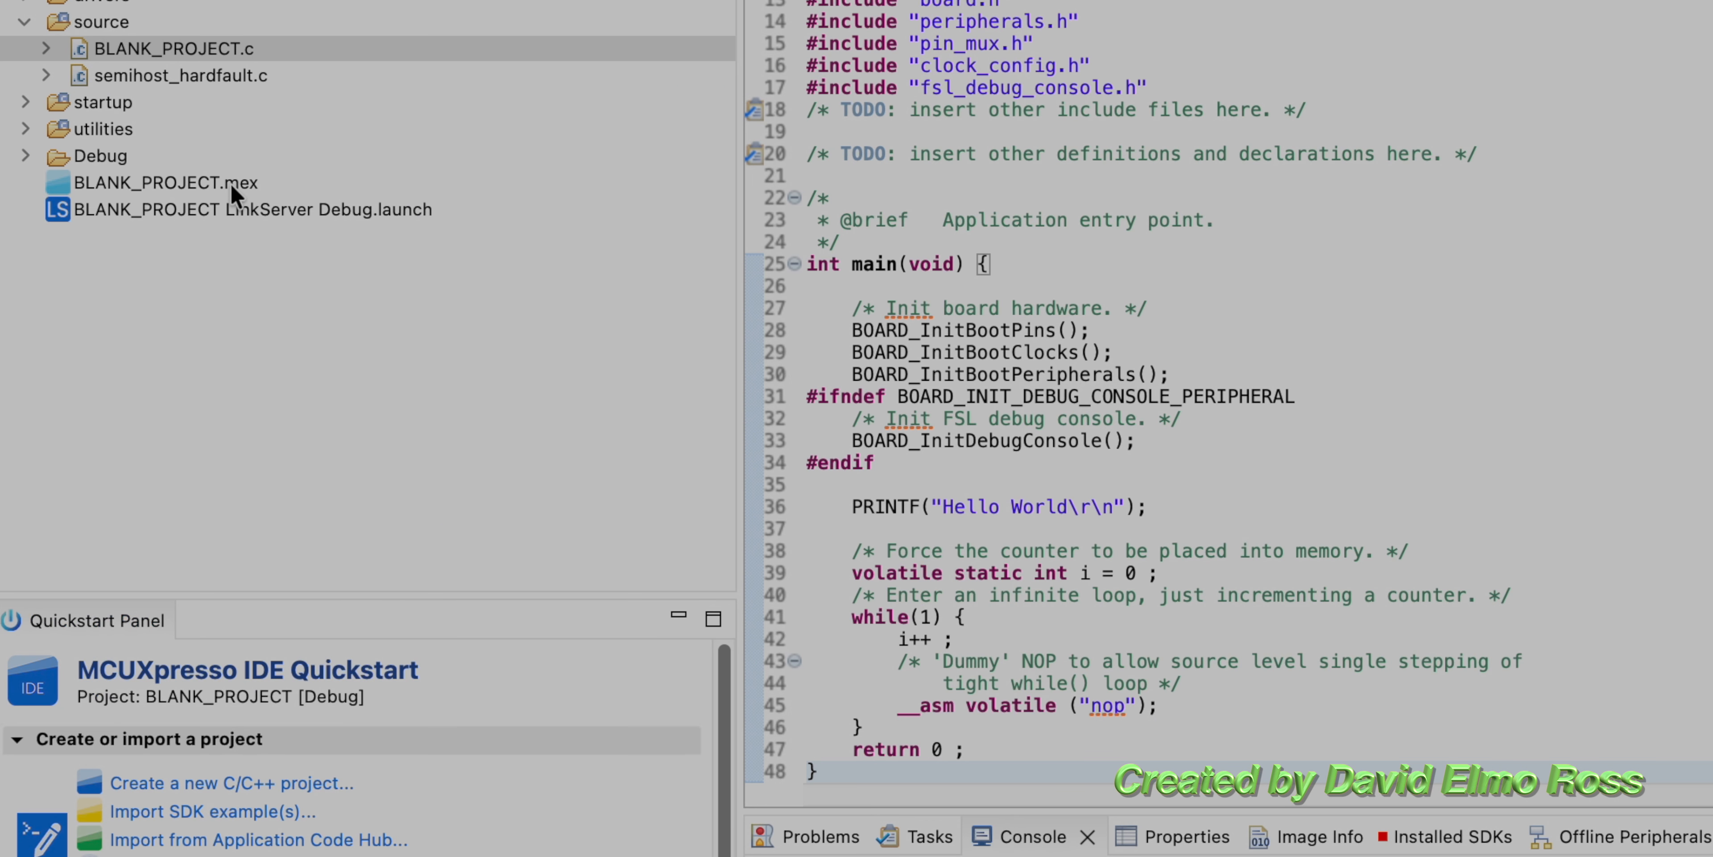
pyautogui.doubleClick(122, 299)
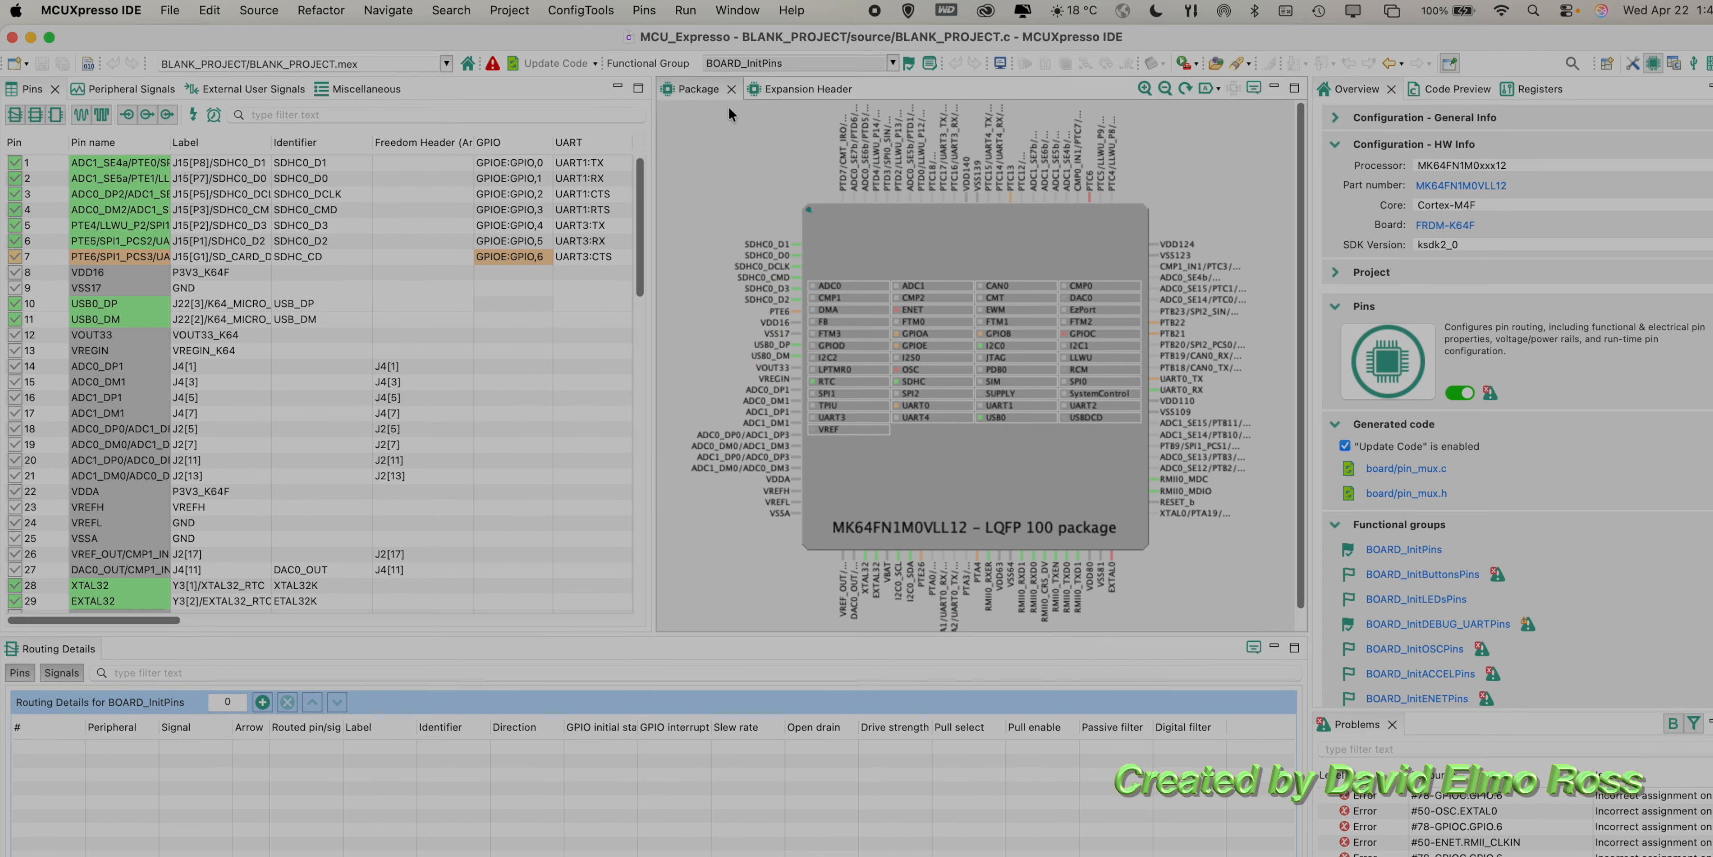
# Step: Close the Package and Expansion Header views of the Pins tool
pyautogui.click(730, 89)
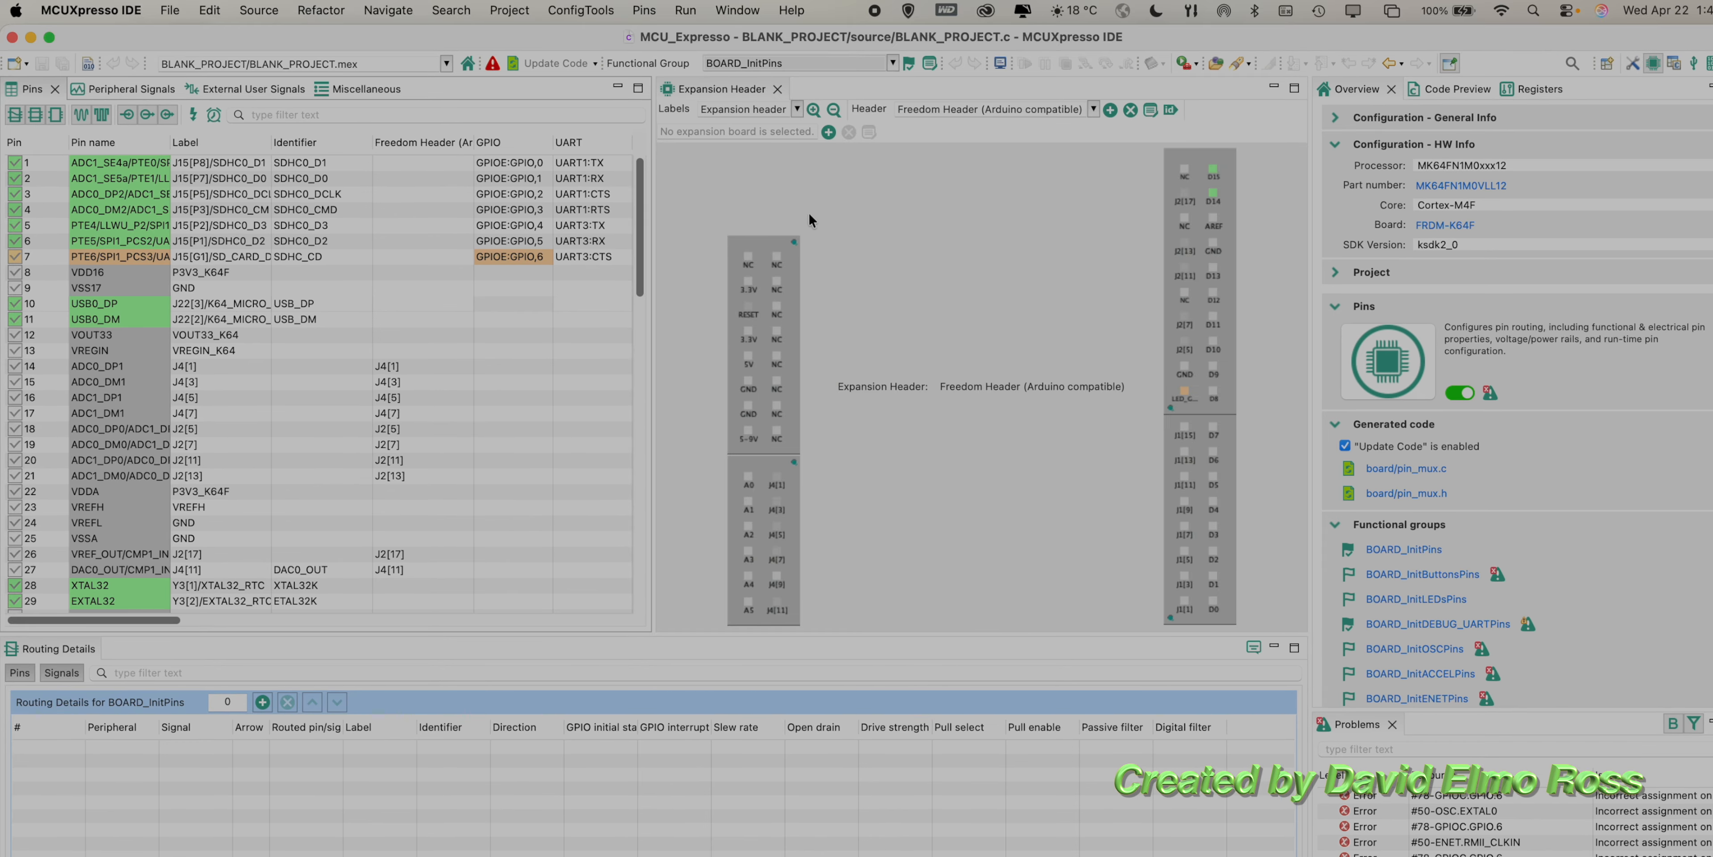
pyautogui.click(776, 88)
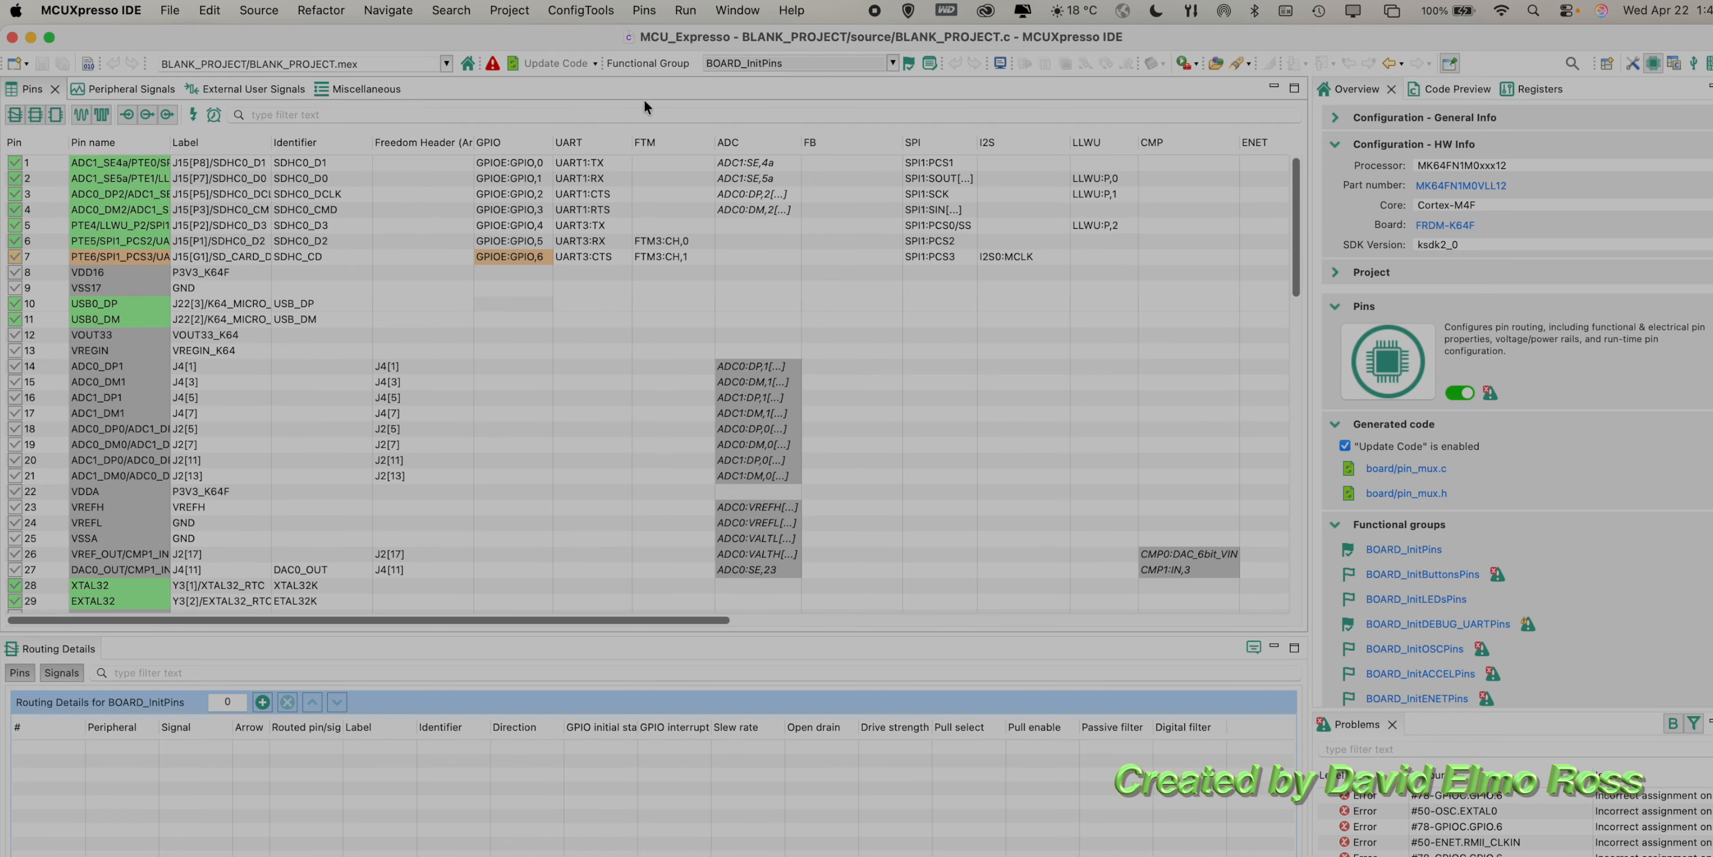
# Step: Reset the Pins perspective to its default layout to restore the closed views
pyautogui.click(736, 10)
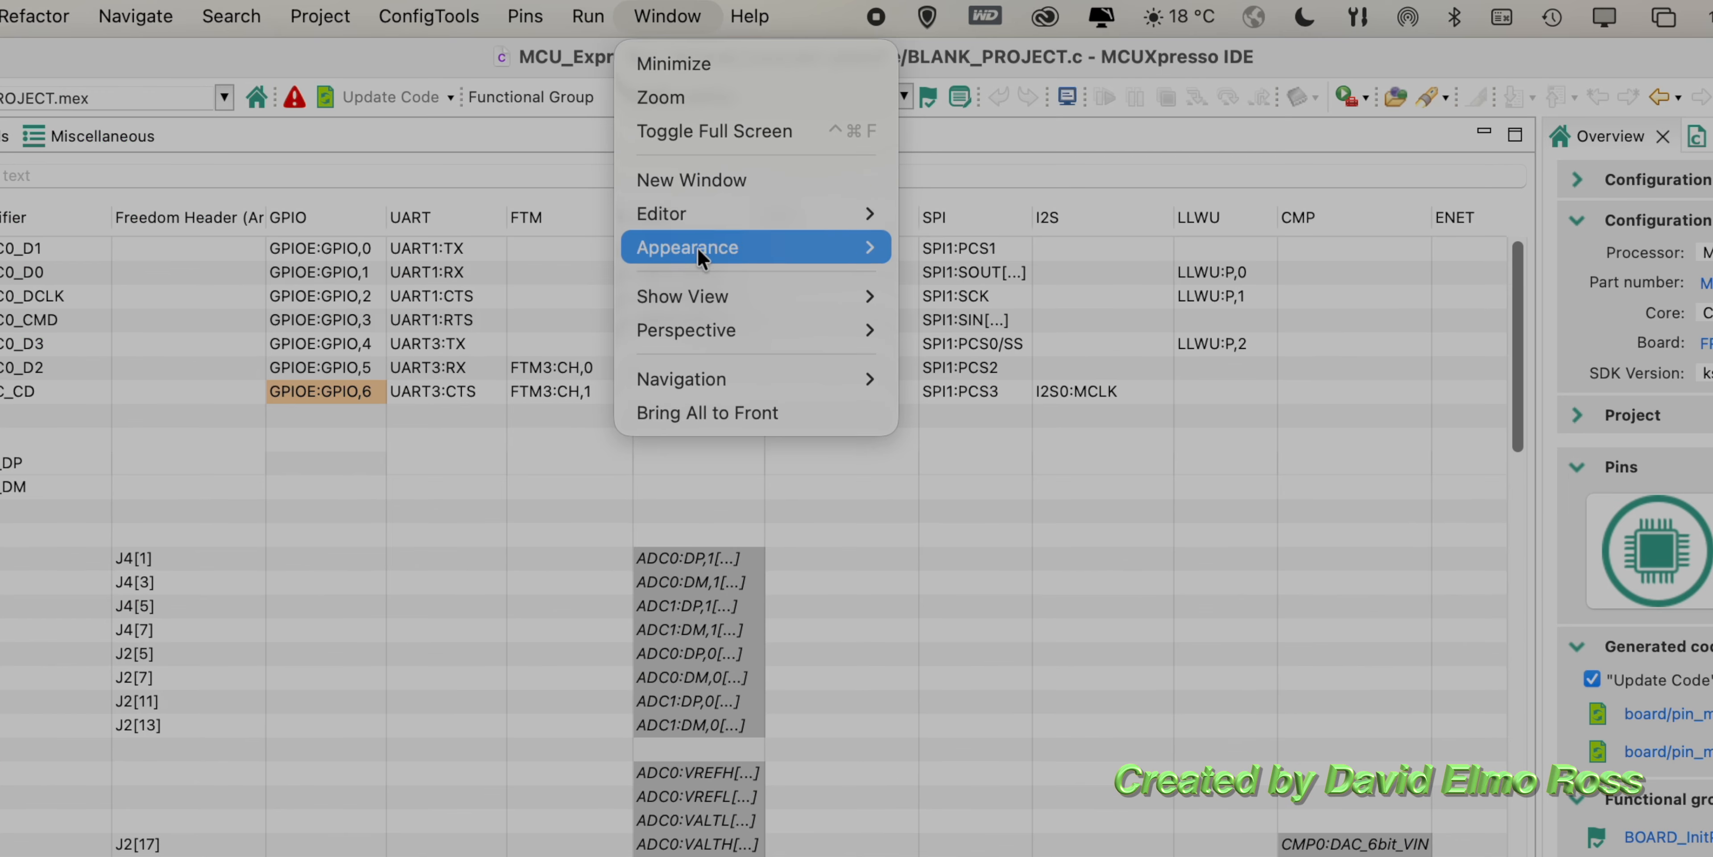
pyautogui.moveTo(715, 320)
pyautogui.click(1030, 442)
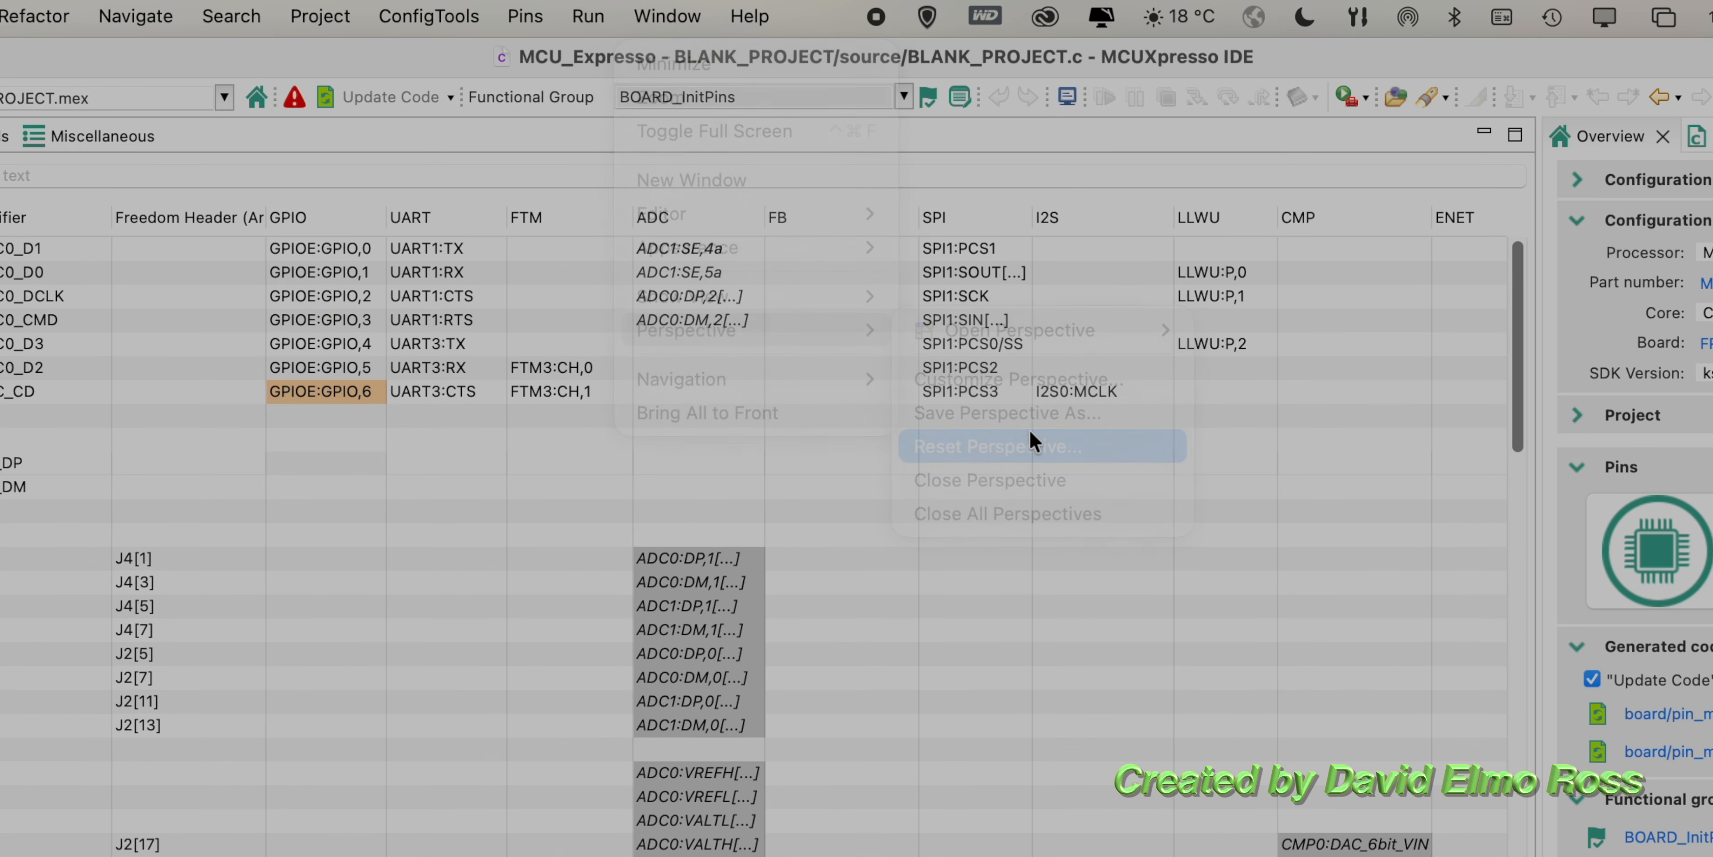
pyautogui.click(1168, 764)
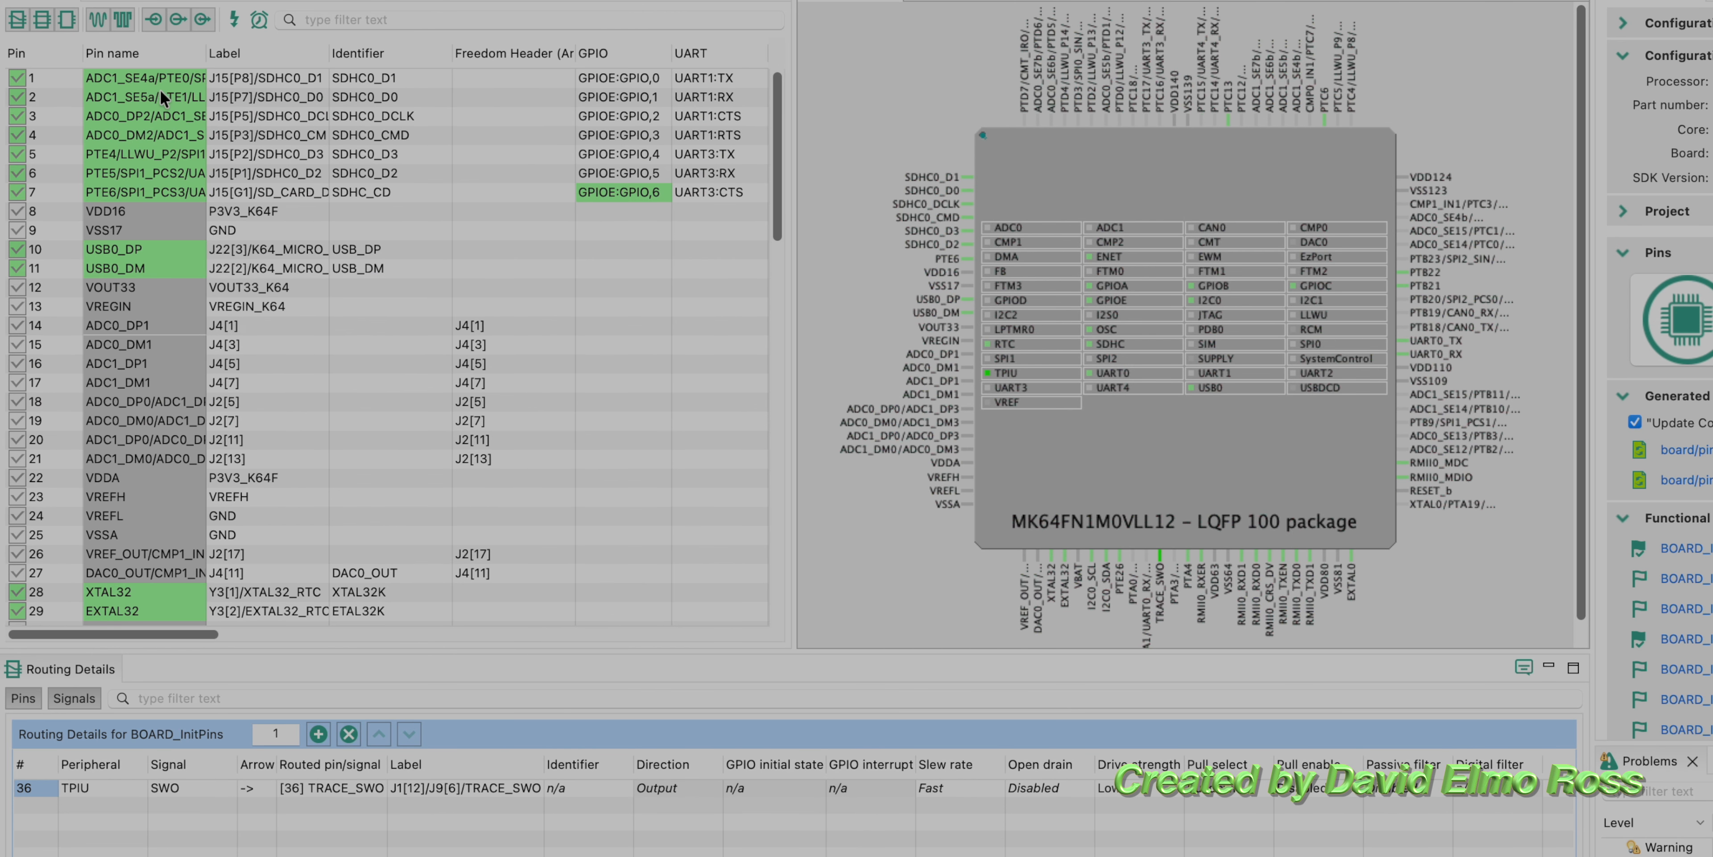
# Step: Examine the pin names, labels and routed signals listed in the Pins table
pyautogui.scroll(-15, 318, 117)
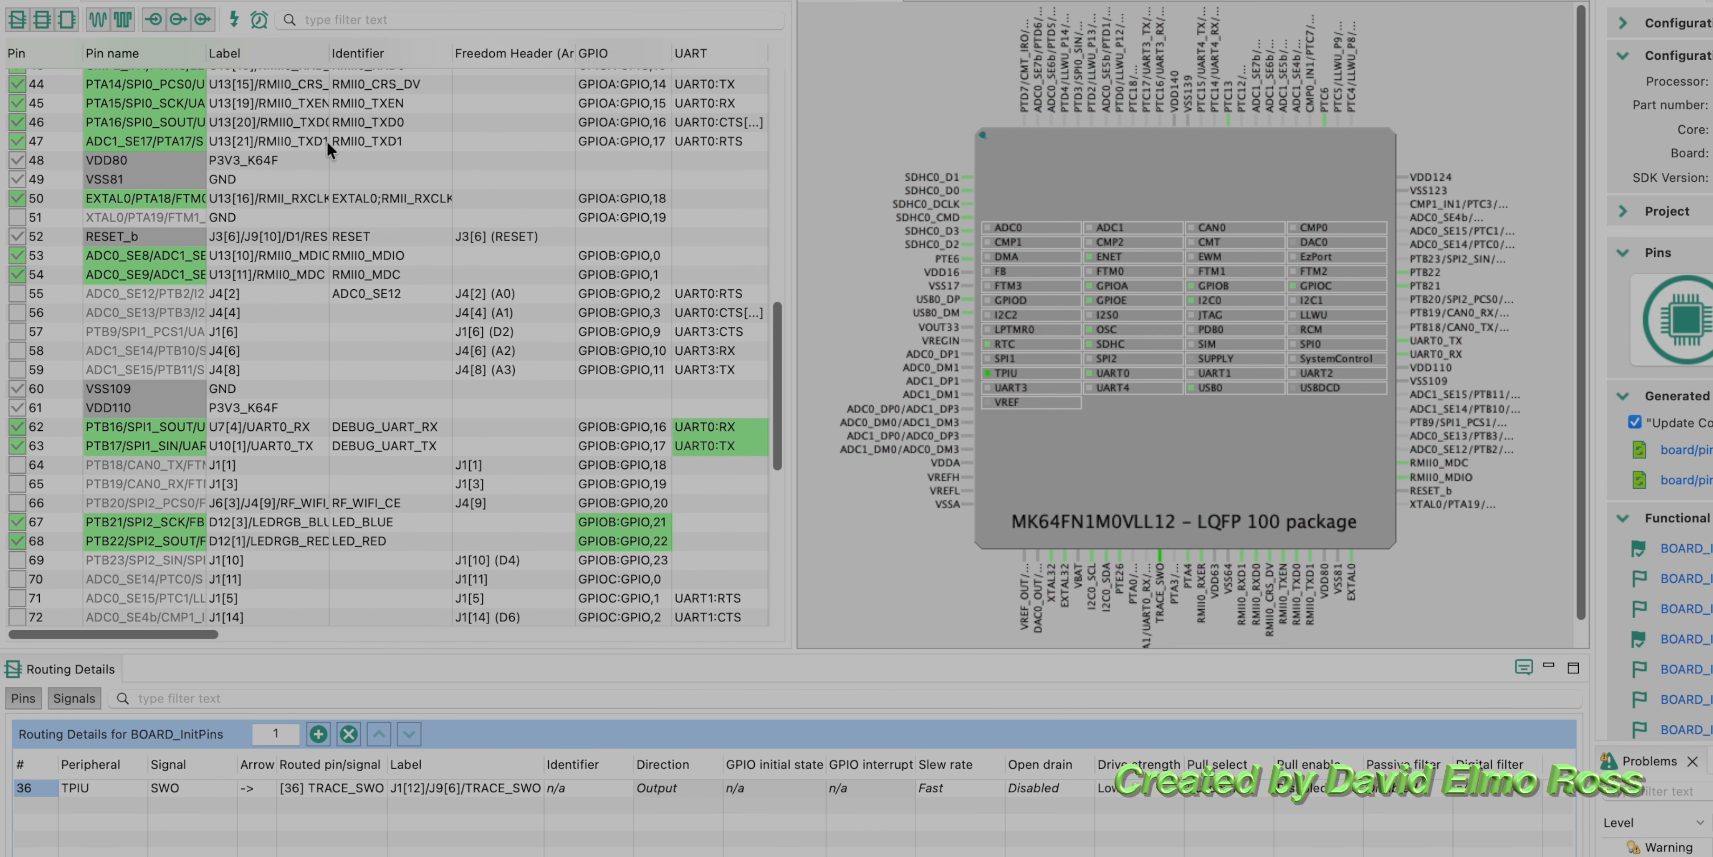
pyautogui.scroll(-4, 327, 142)
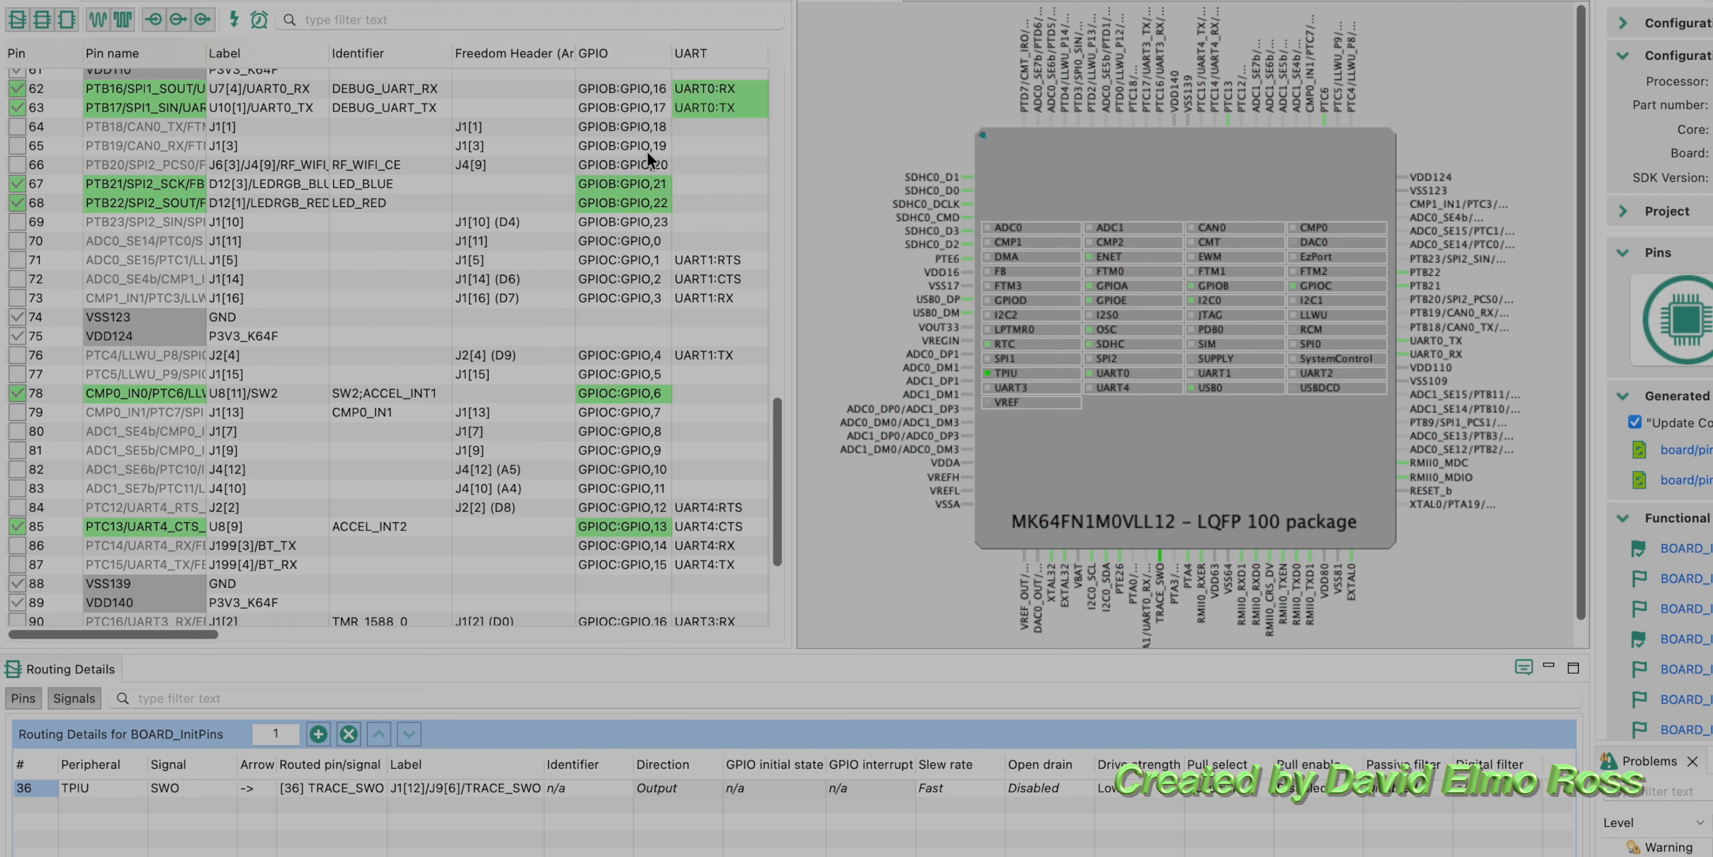
# Step: Route UART0:RX on pin 62 and UART0:TX on pin 63 in BOARD_InitPins, and switch the functional group to BOARD_InitDEBUG_UARTPins
pyautogui.moveTo(725, 95)
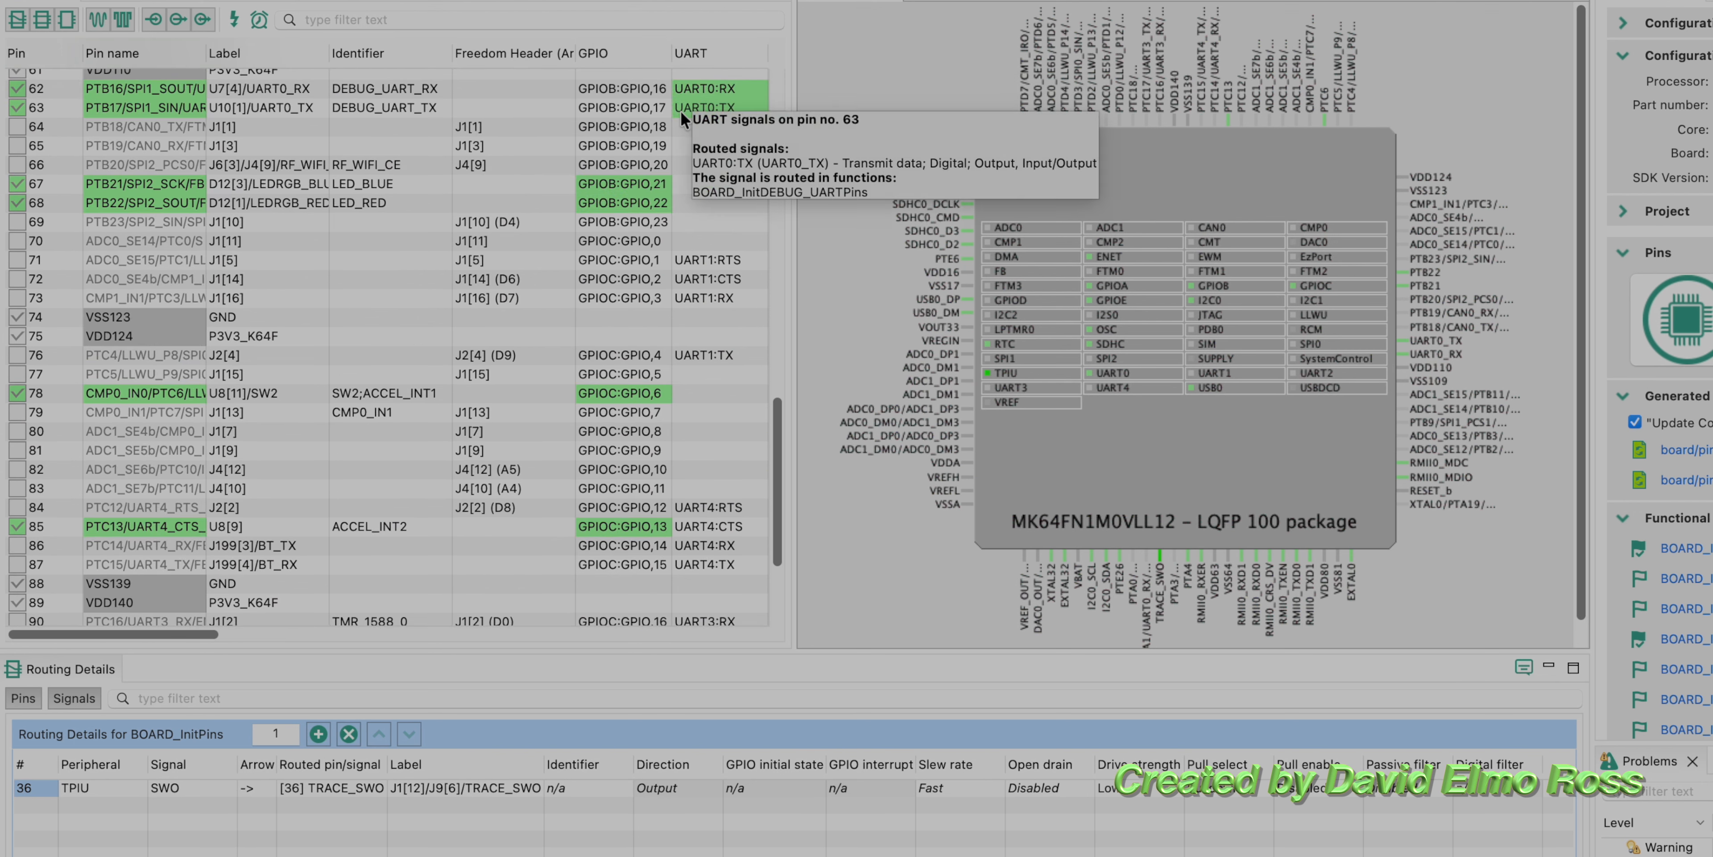
pyautogui.click(711, 107)
pyautogui.moveTo(728, 113)
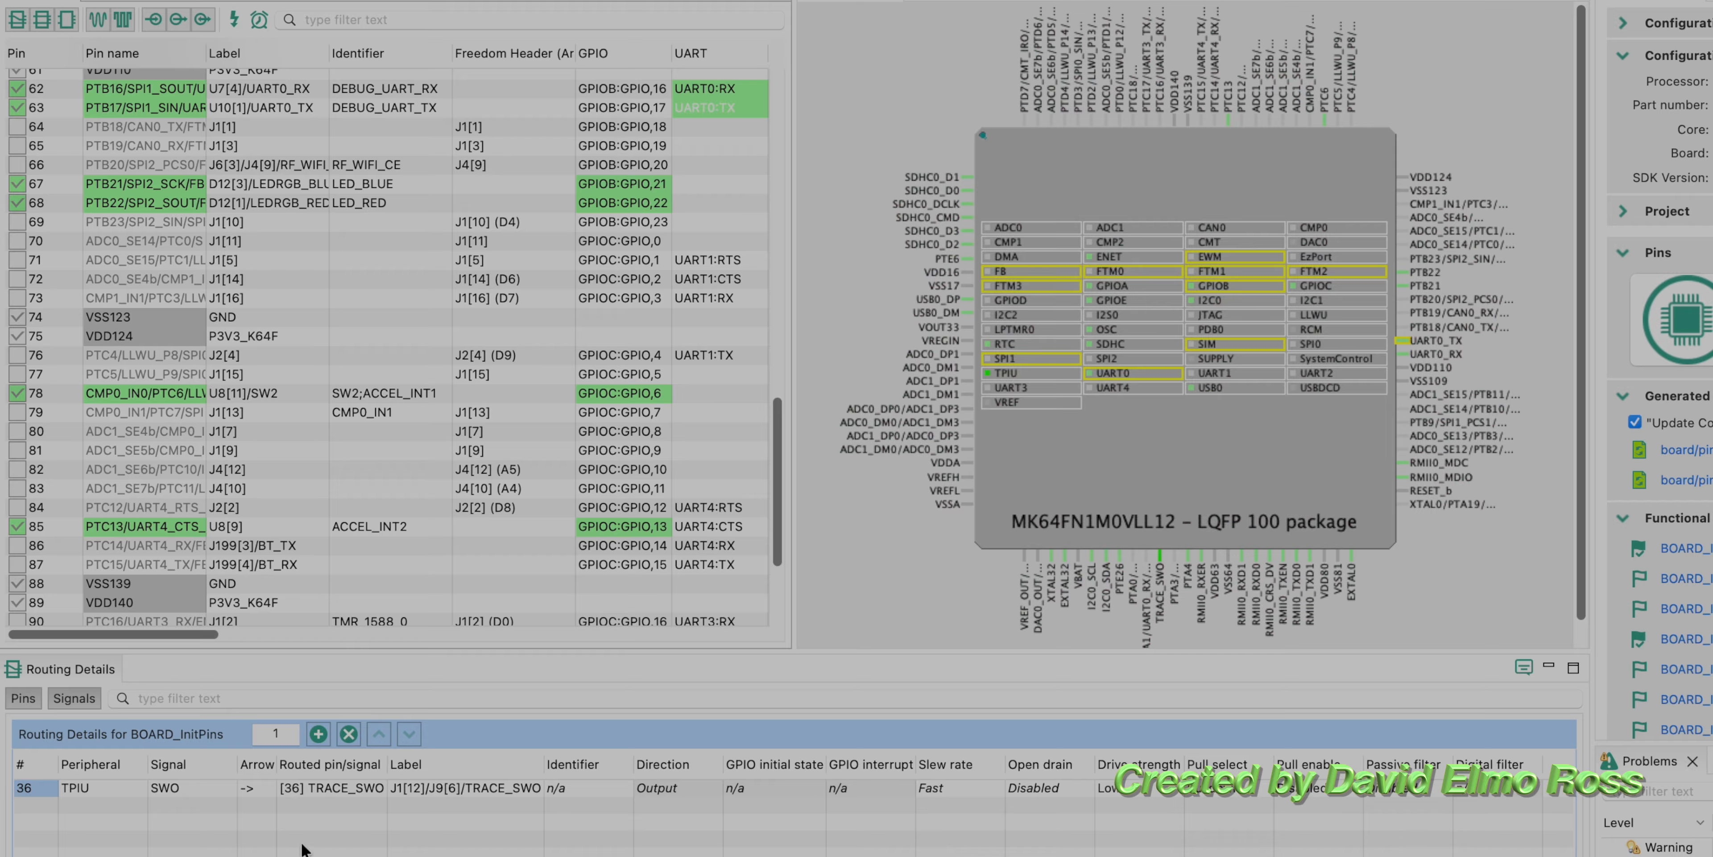
pyautogui.click(685, 88)
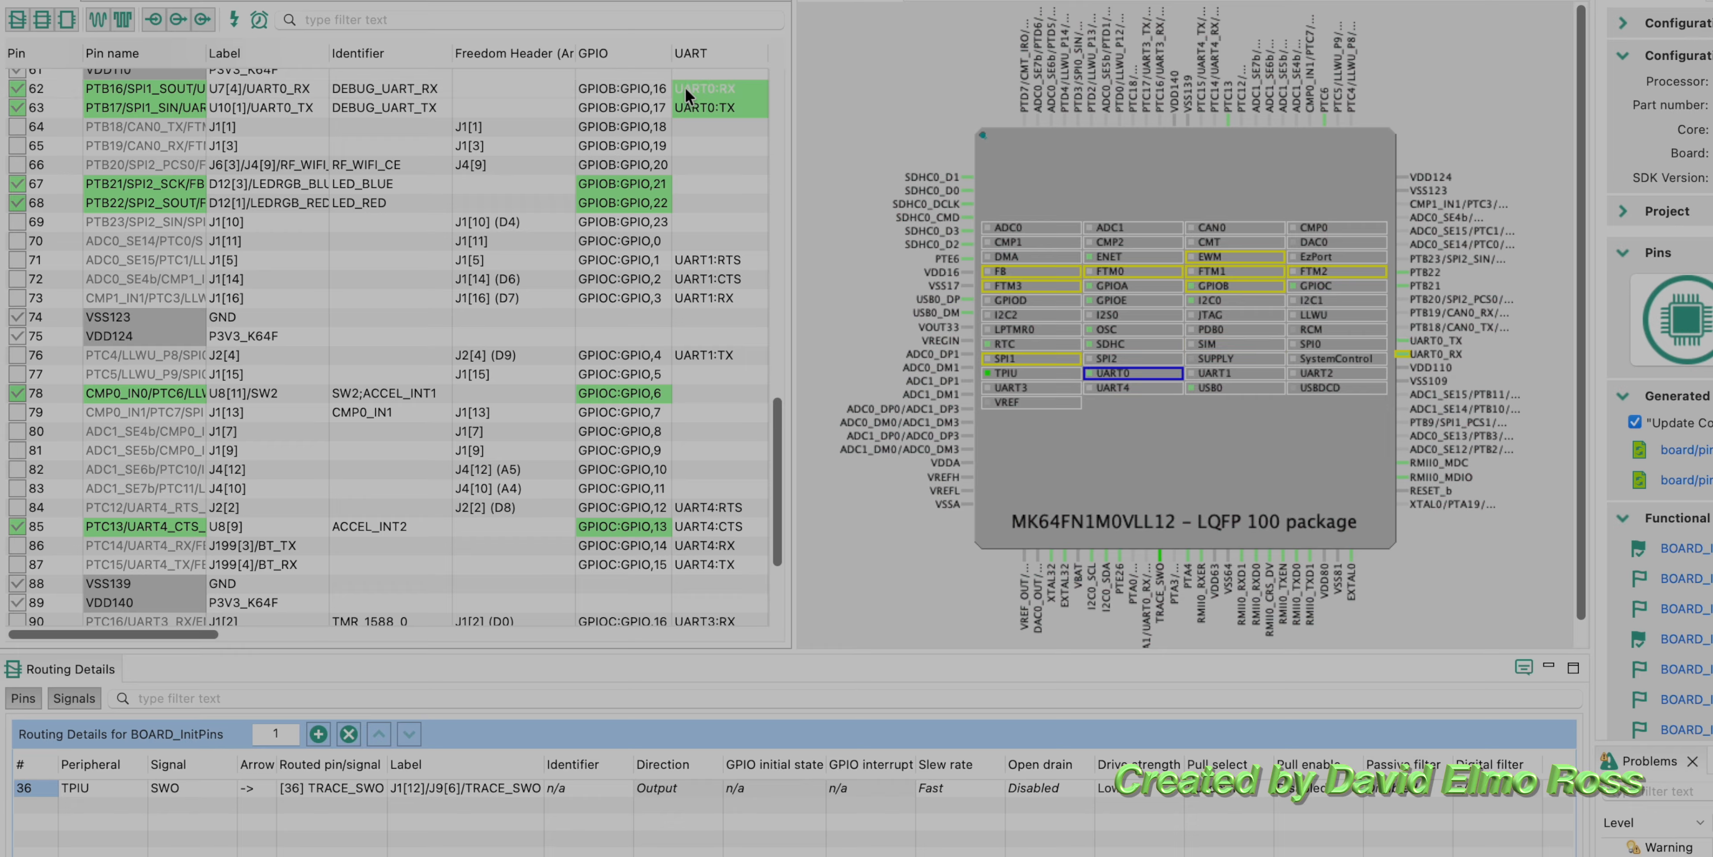
pyautogui.click(701, 108)
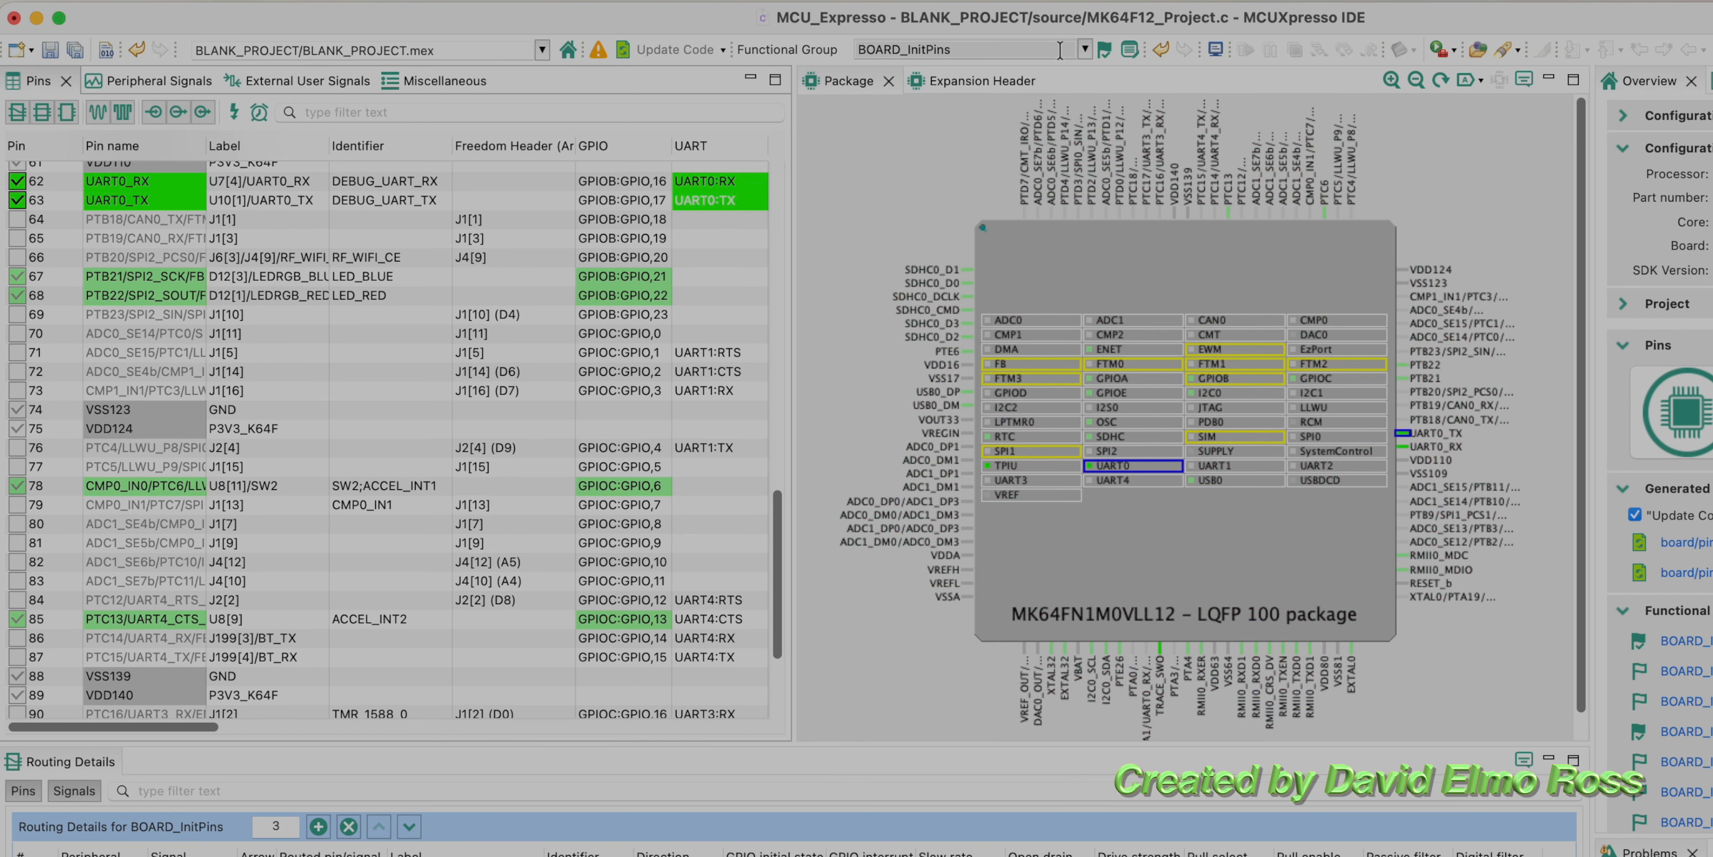
pyautogui.click(1085, 51)
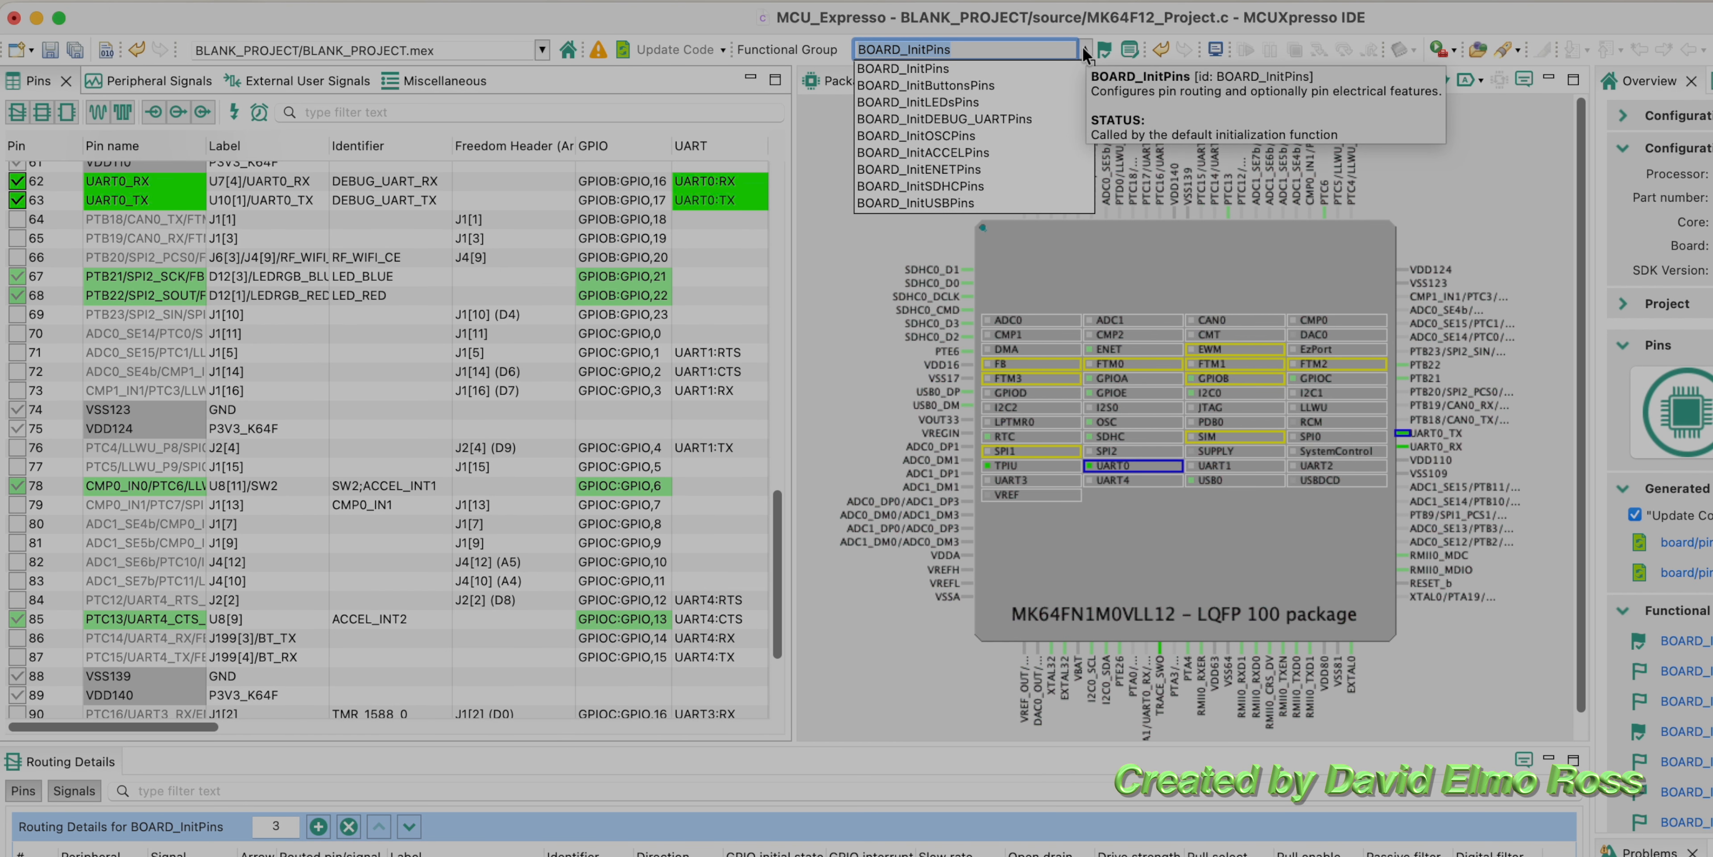
pyautogui.click(1020, 120)
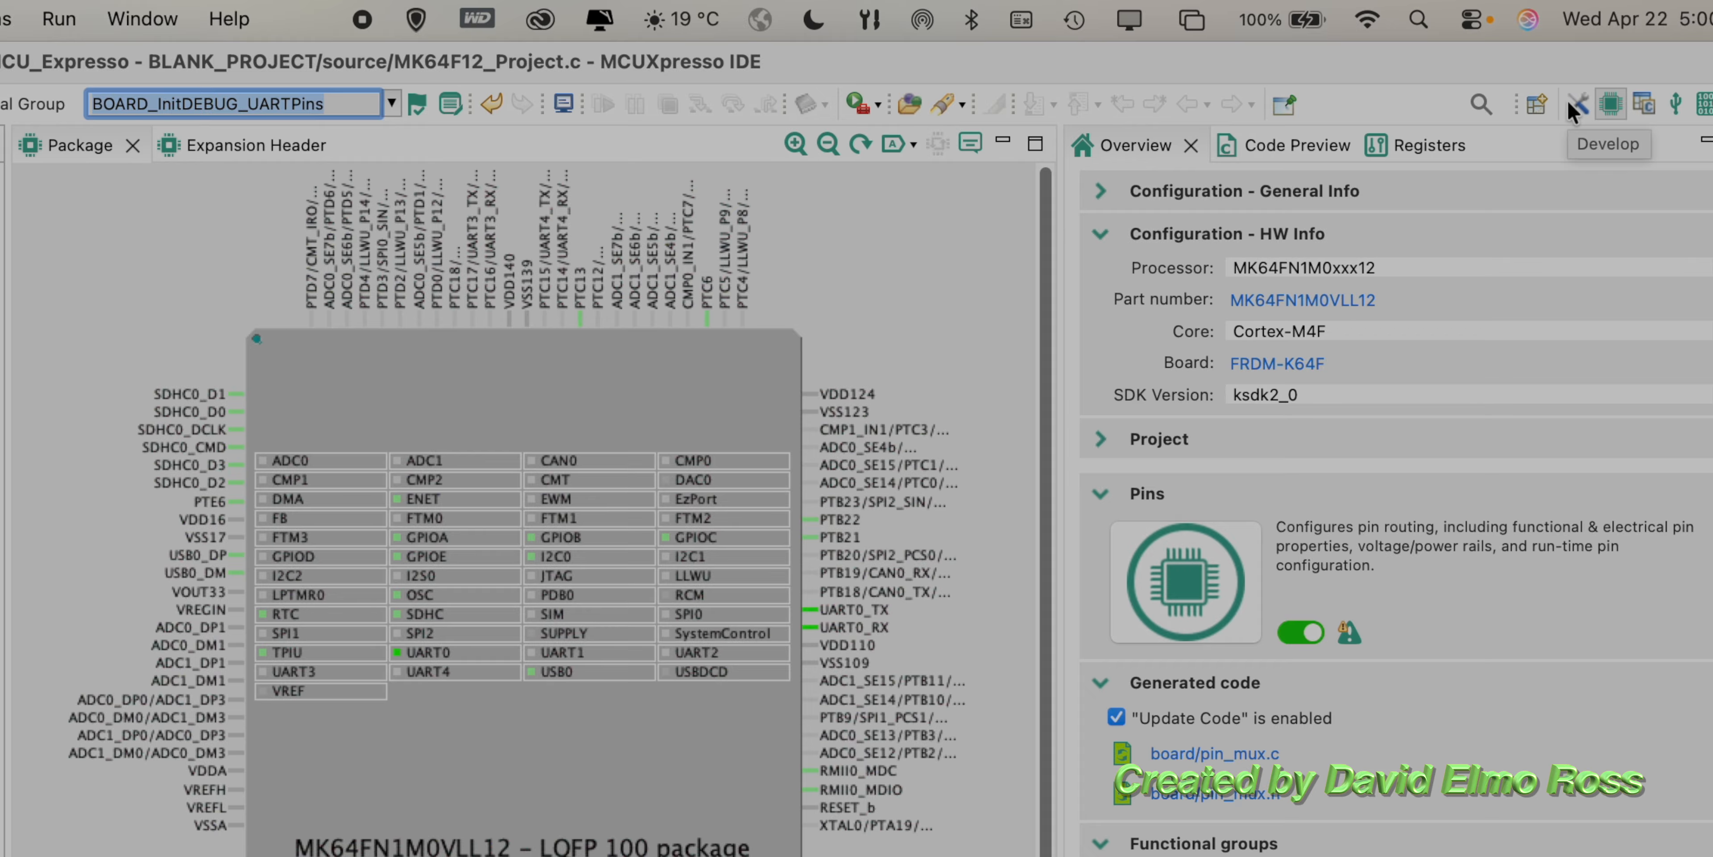
# Step: Switch to the C/C++ perspective and delete BLANK_PROJECT.mex from the project
pyautogui.click(1542, 99)
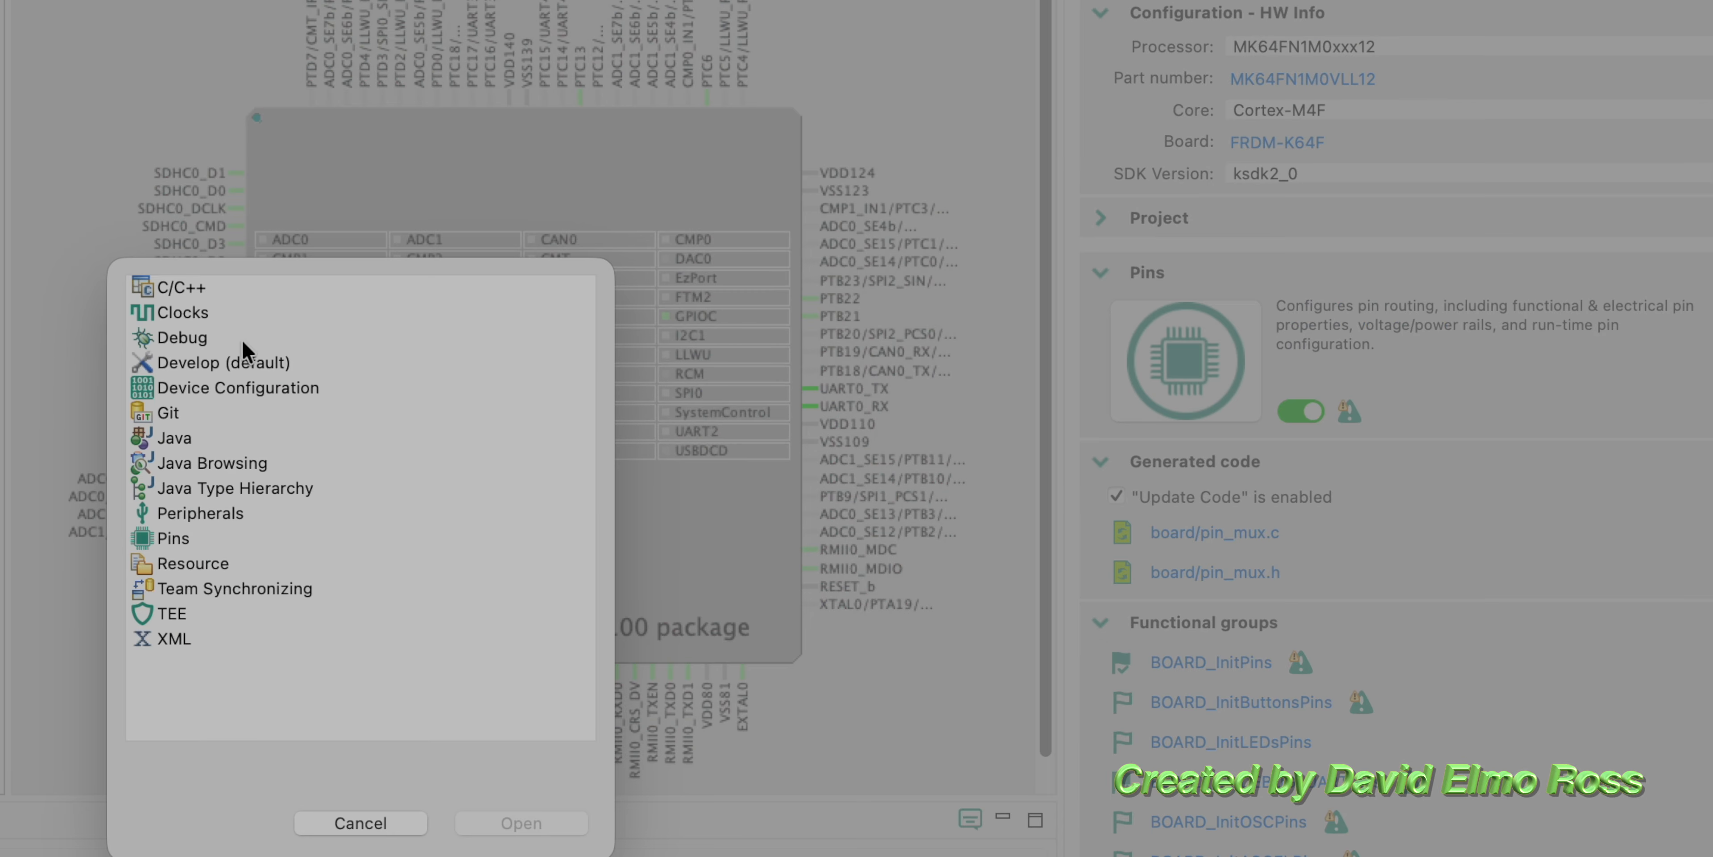
pyautogui.doubleClick(182, 287)
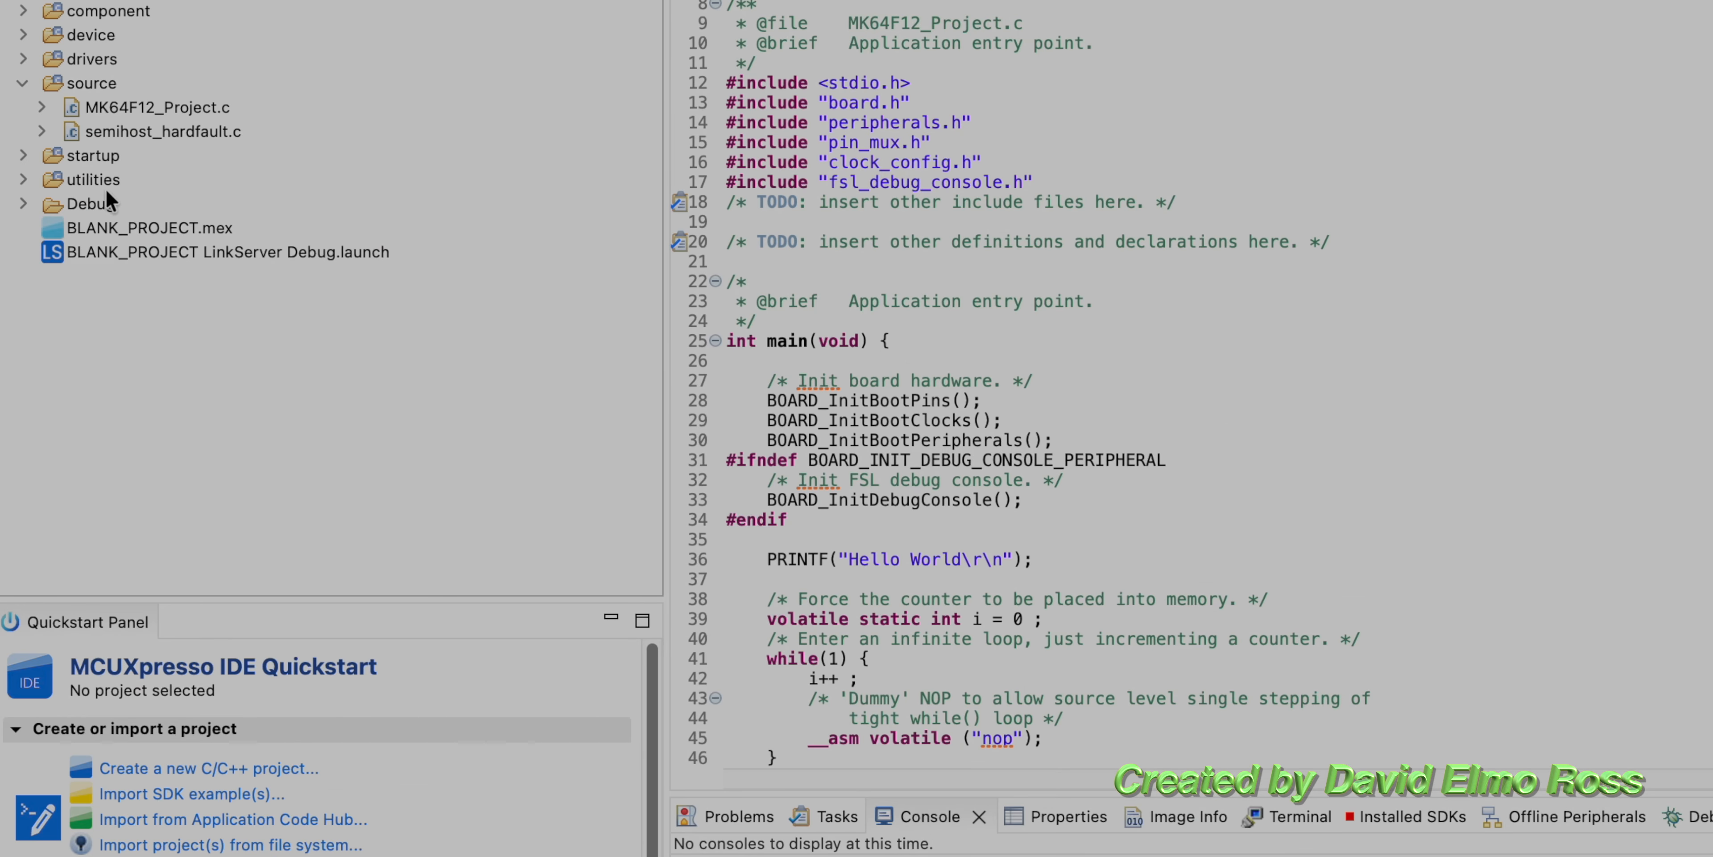
pyautogui.rightClick(146, 222)
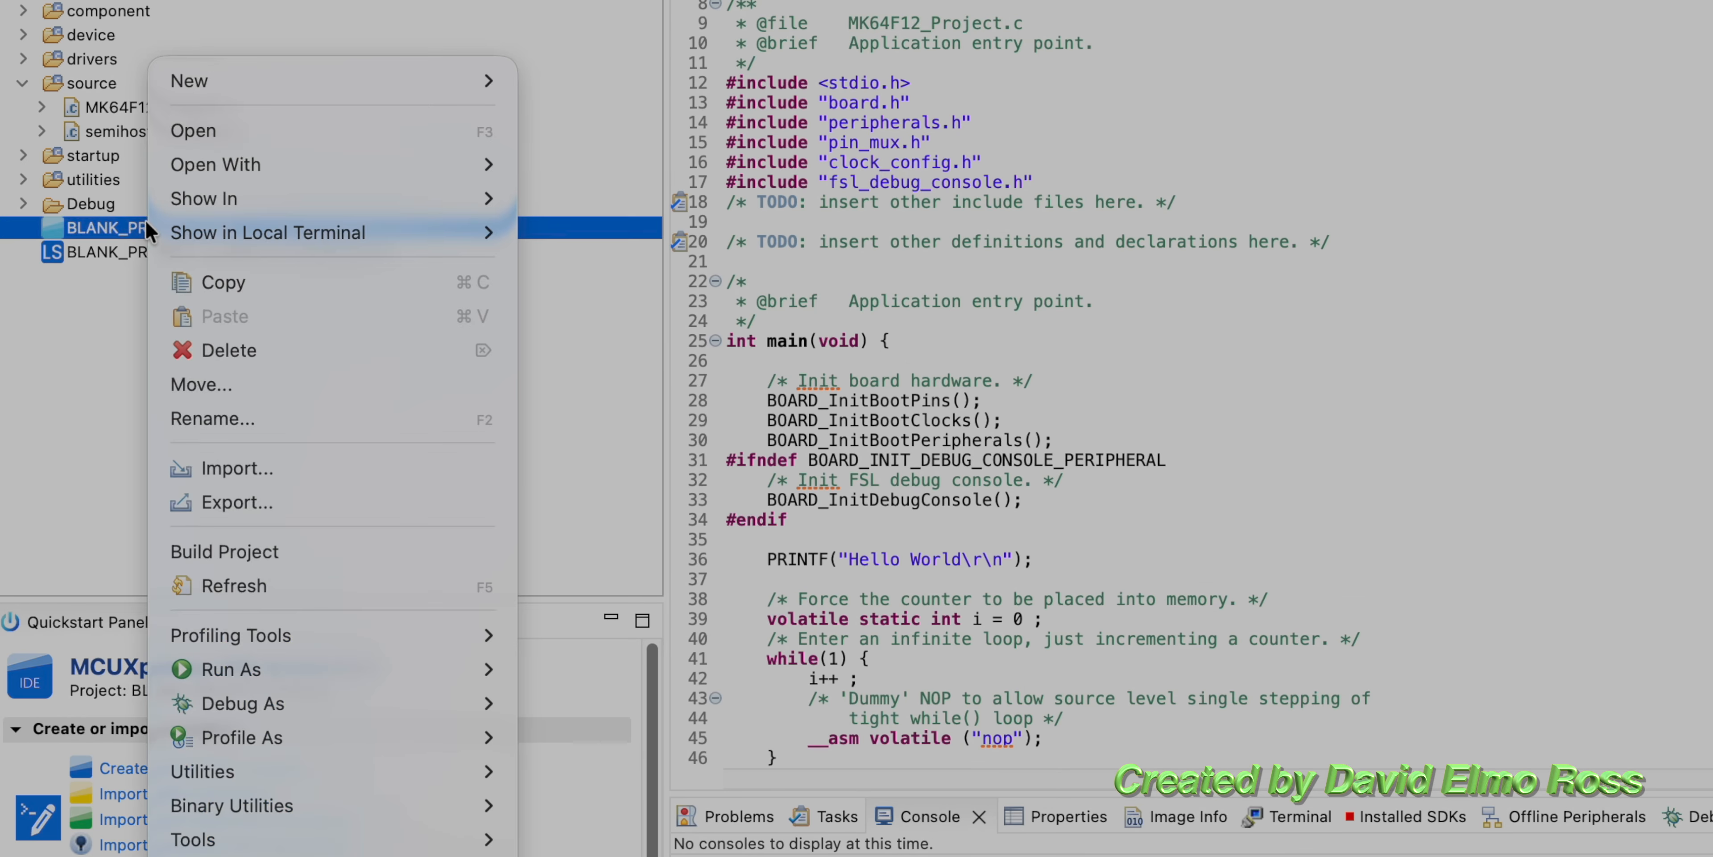
pyautogui.click(222, 354)
pyautogui.click(1662, 502)
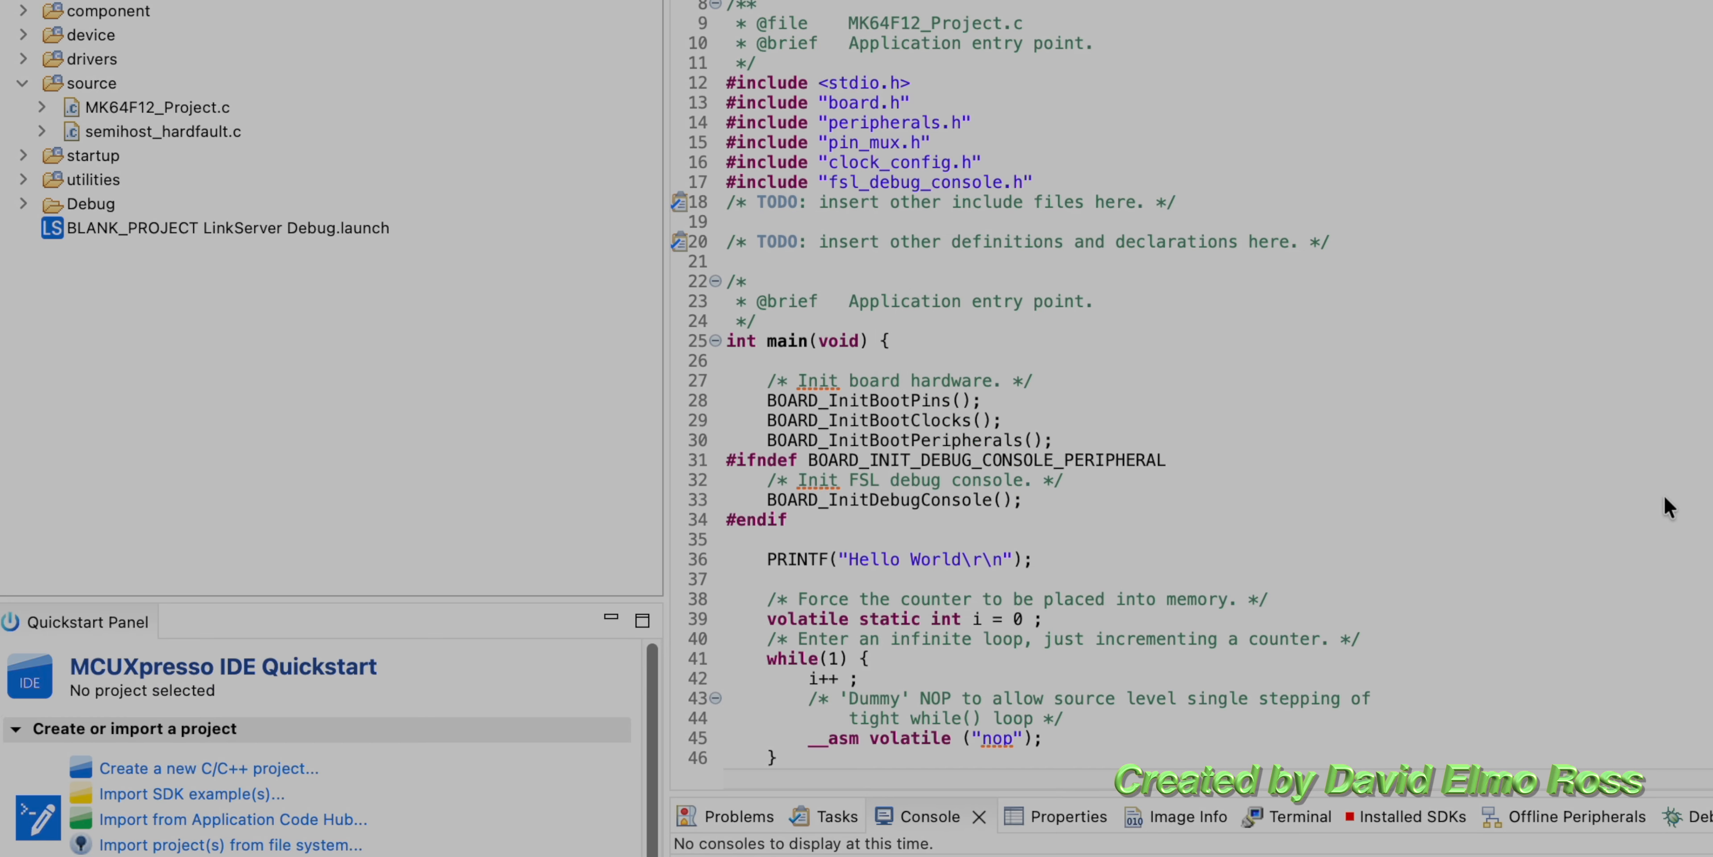
# Step: Return to the Pins perspective and route UART0:RX on pin 62 and UART0:TX on pin 63 in BOARD_InitPins
pyautogui.click(1507, 142)
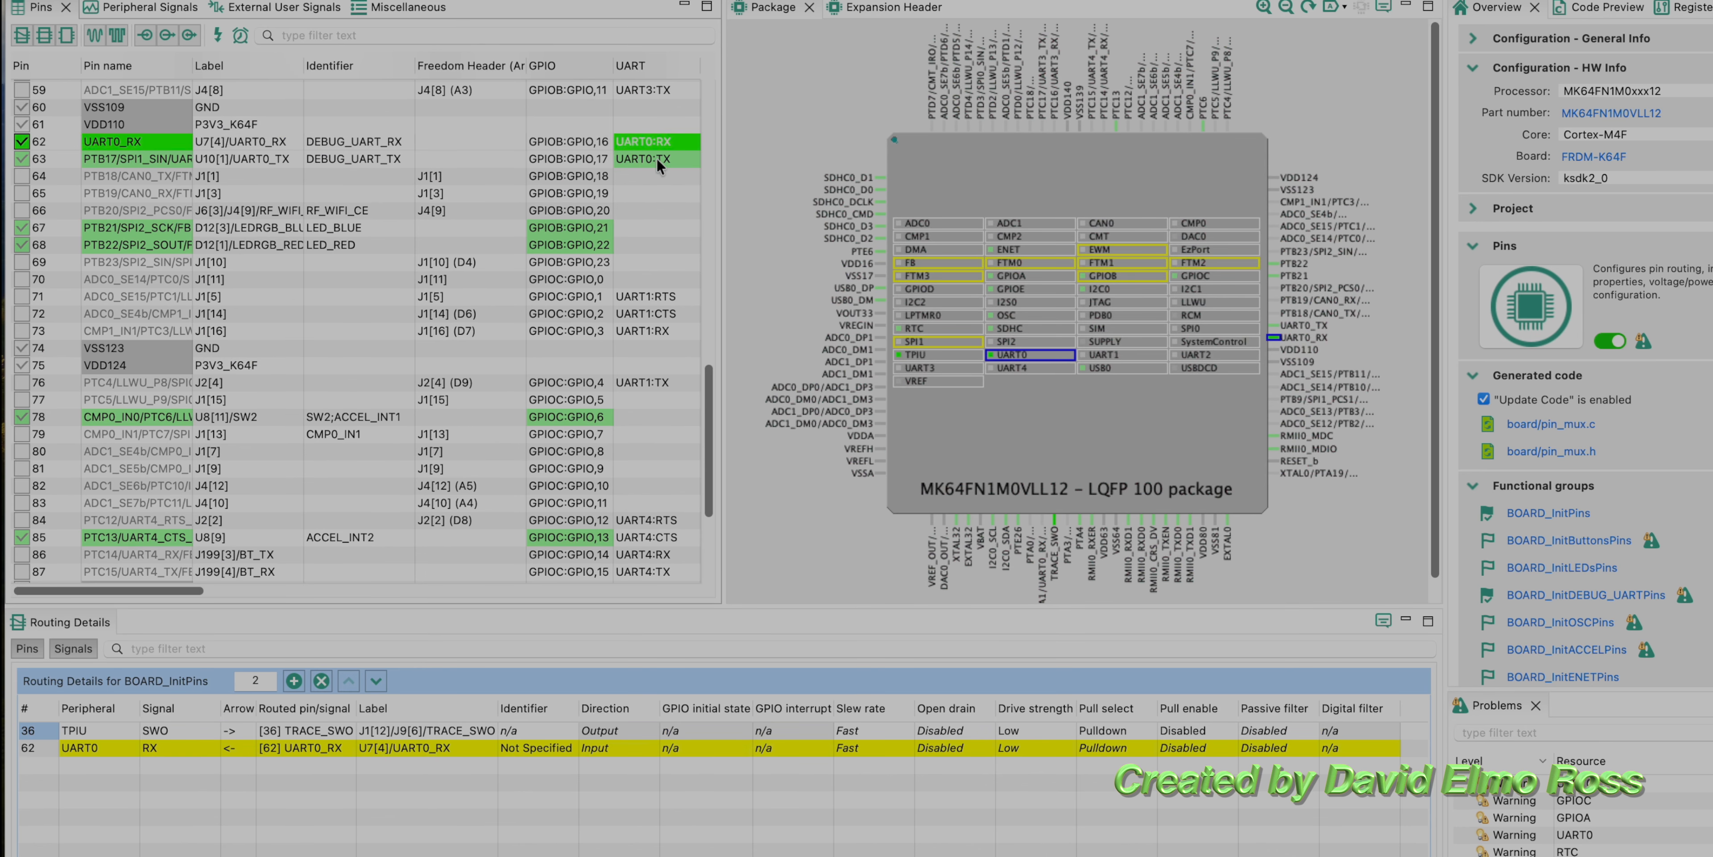
pyautogui.click(657, 158)
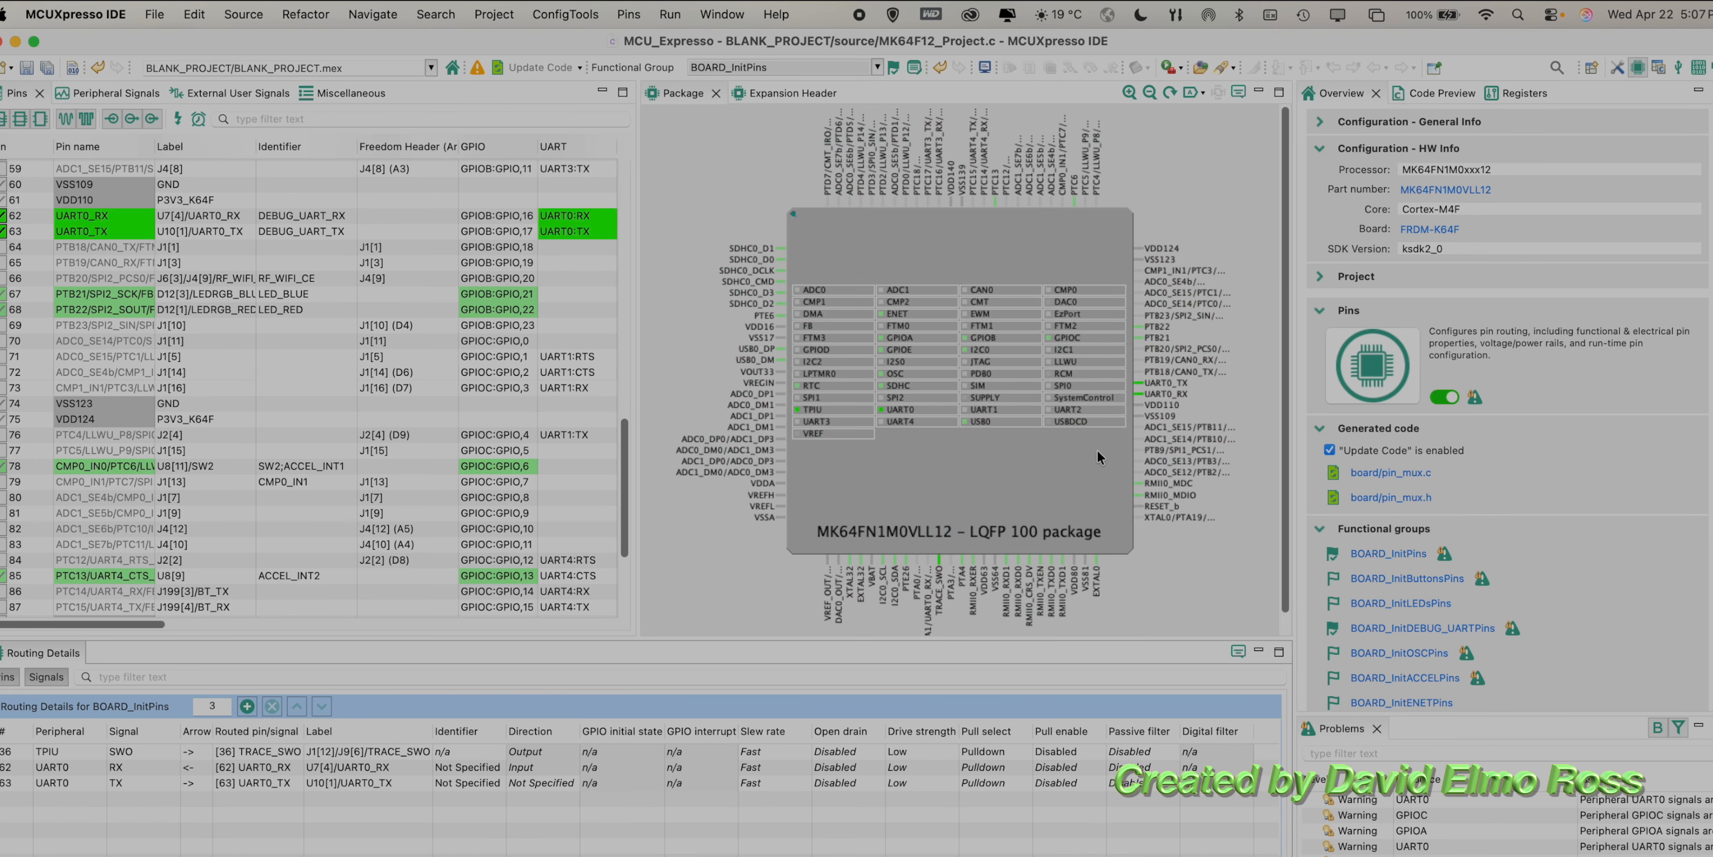
# Step: Open the Clocks perspective and examine the OSC (System Oscillator) entry among the external clock sources
pyautogui.click(1590, 66)
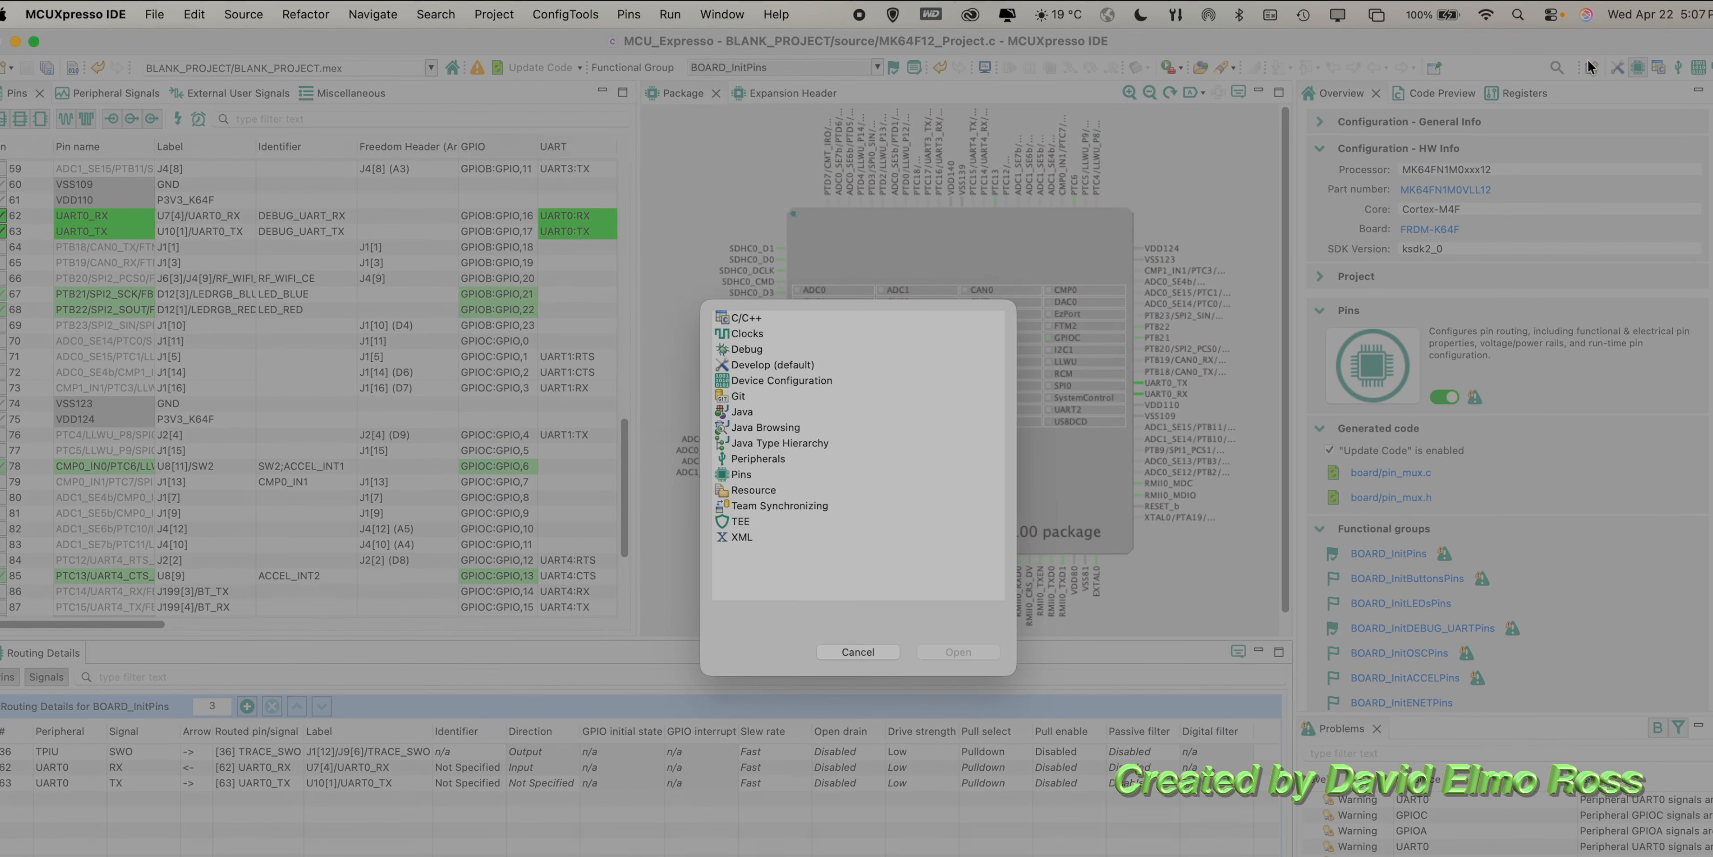
pyautogui.click(745, 343)
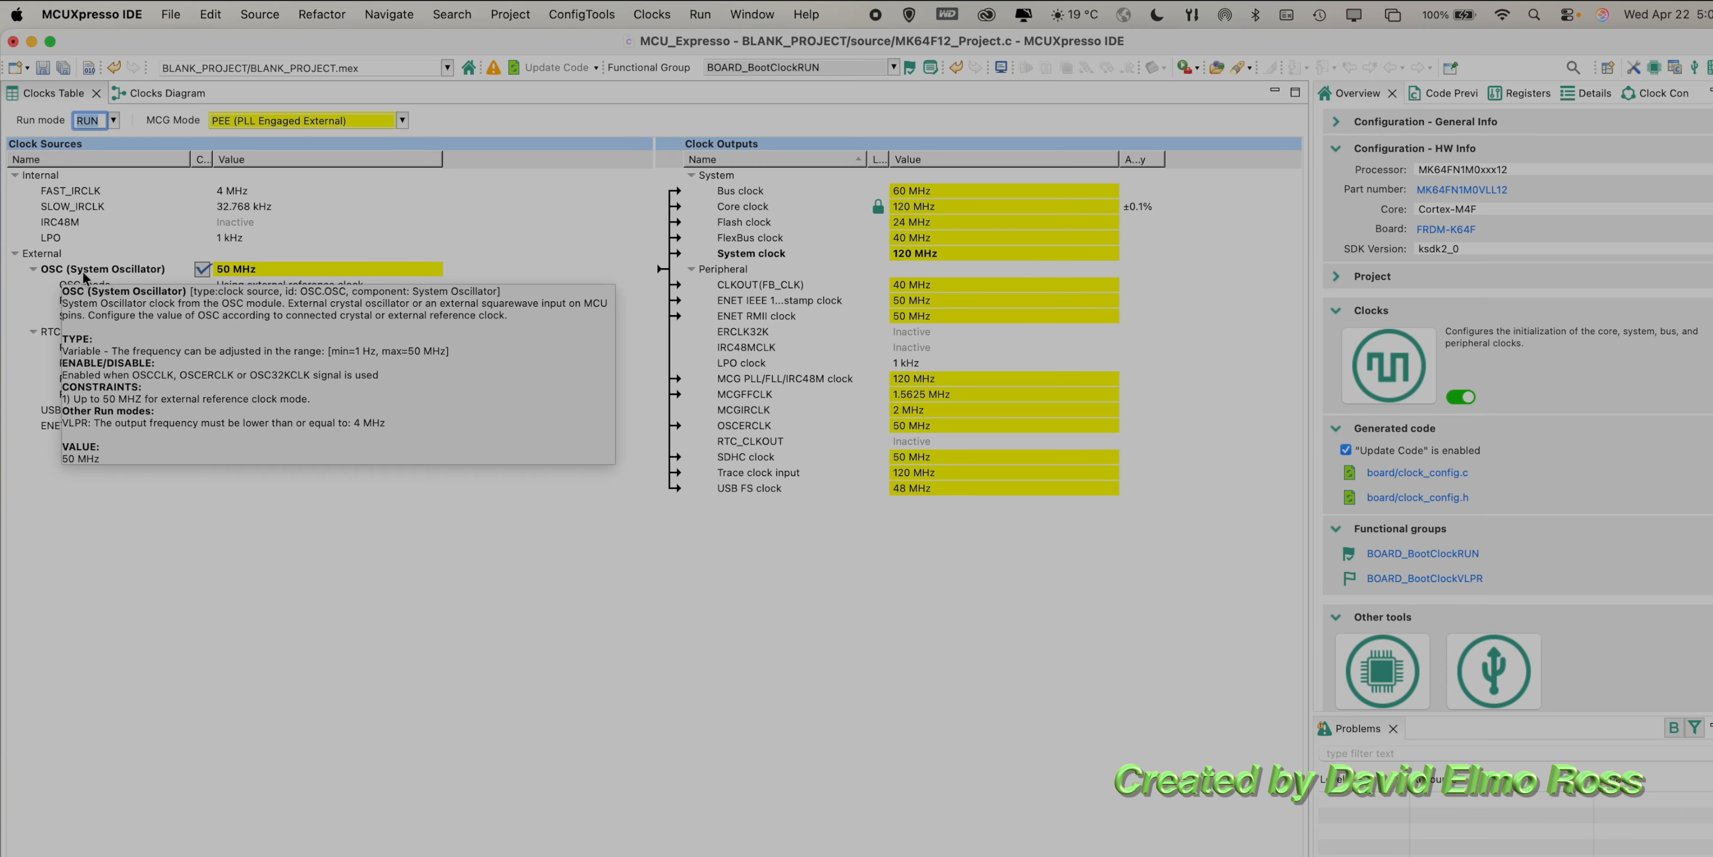
pyautogui.moveTo(260, 276)
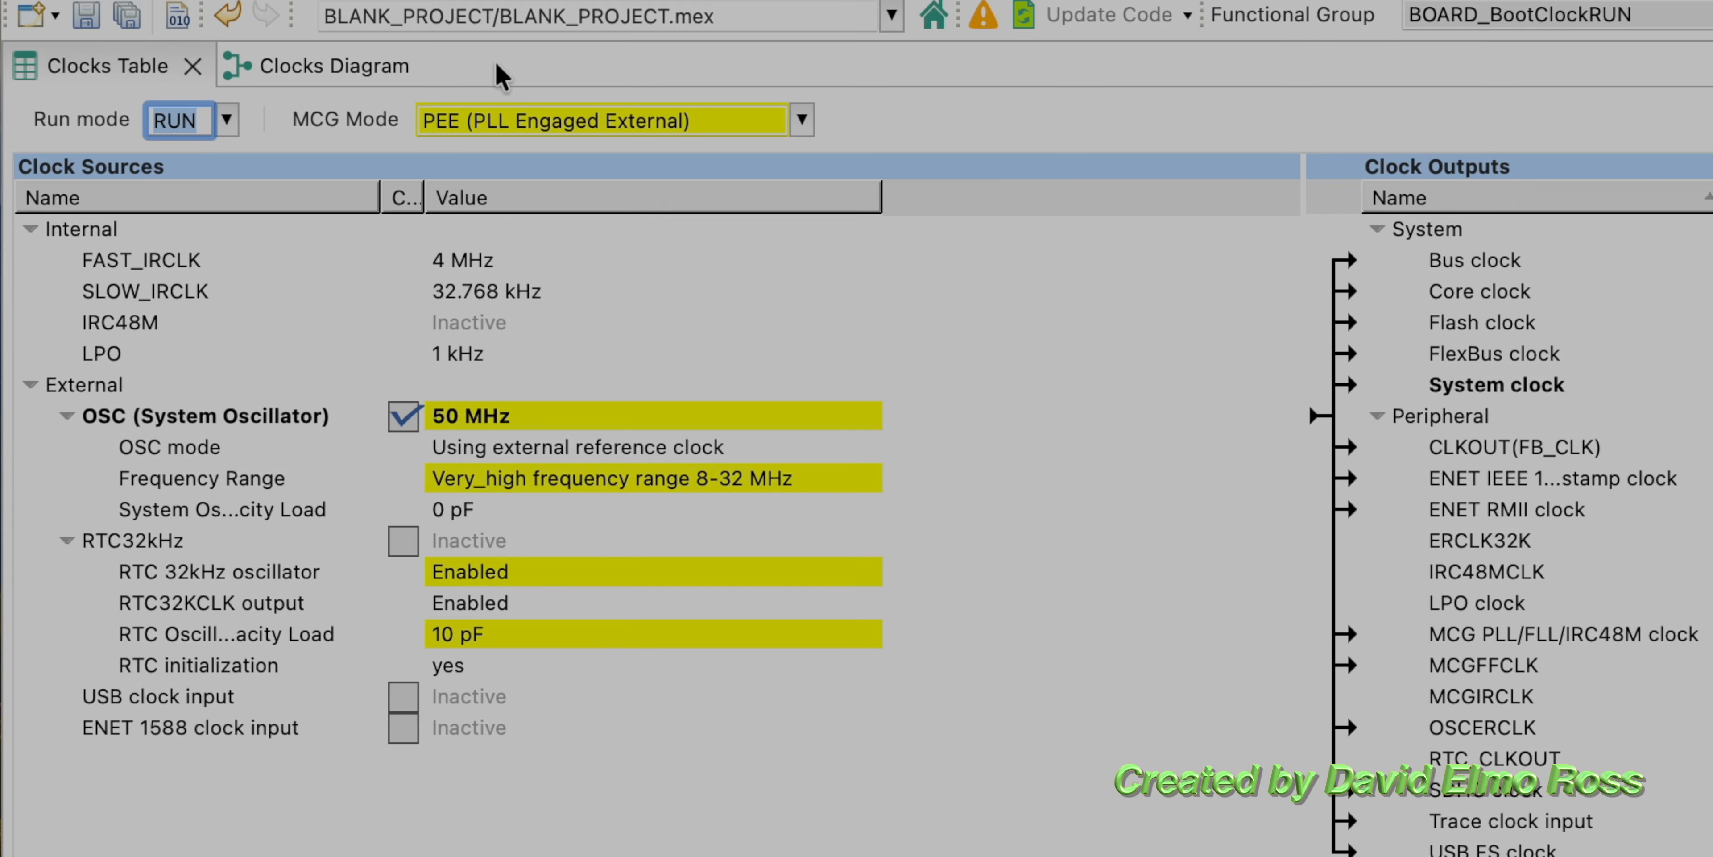
# Step: Display the Clocks Diagram and examine the PLL block's divider, multiplier and constraints
pyautogui.doubleClick(496, 62)
pyautogui.click(370, 65)
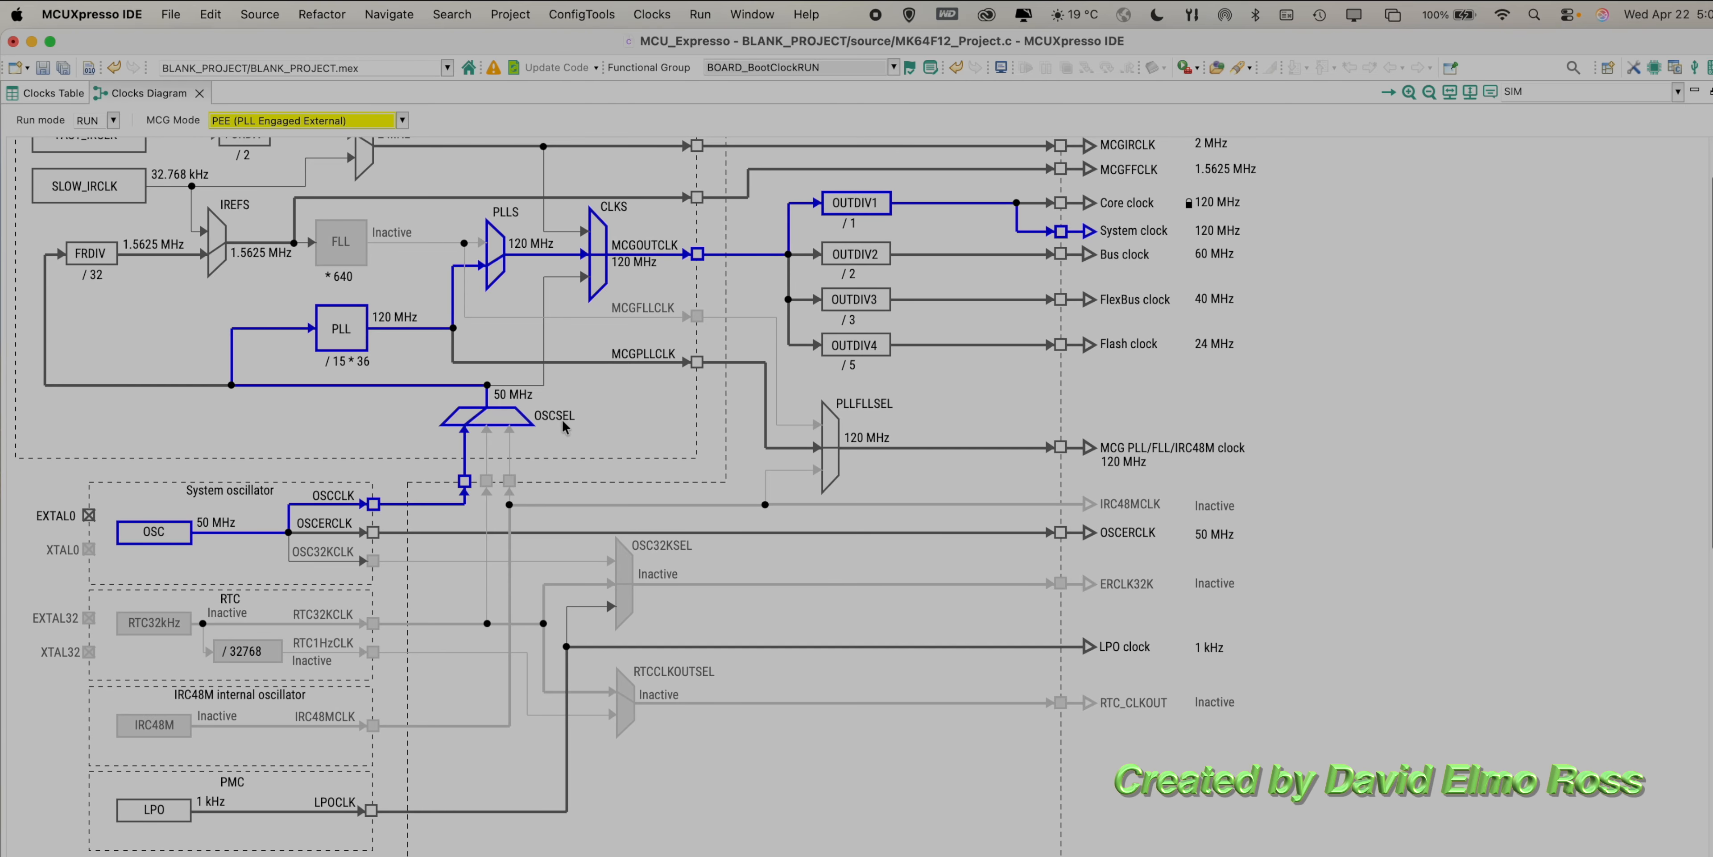
pyautogui.moveTo(564, 426)
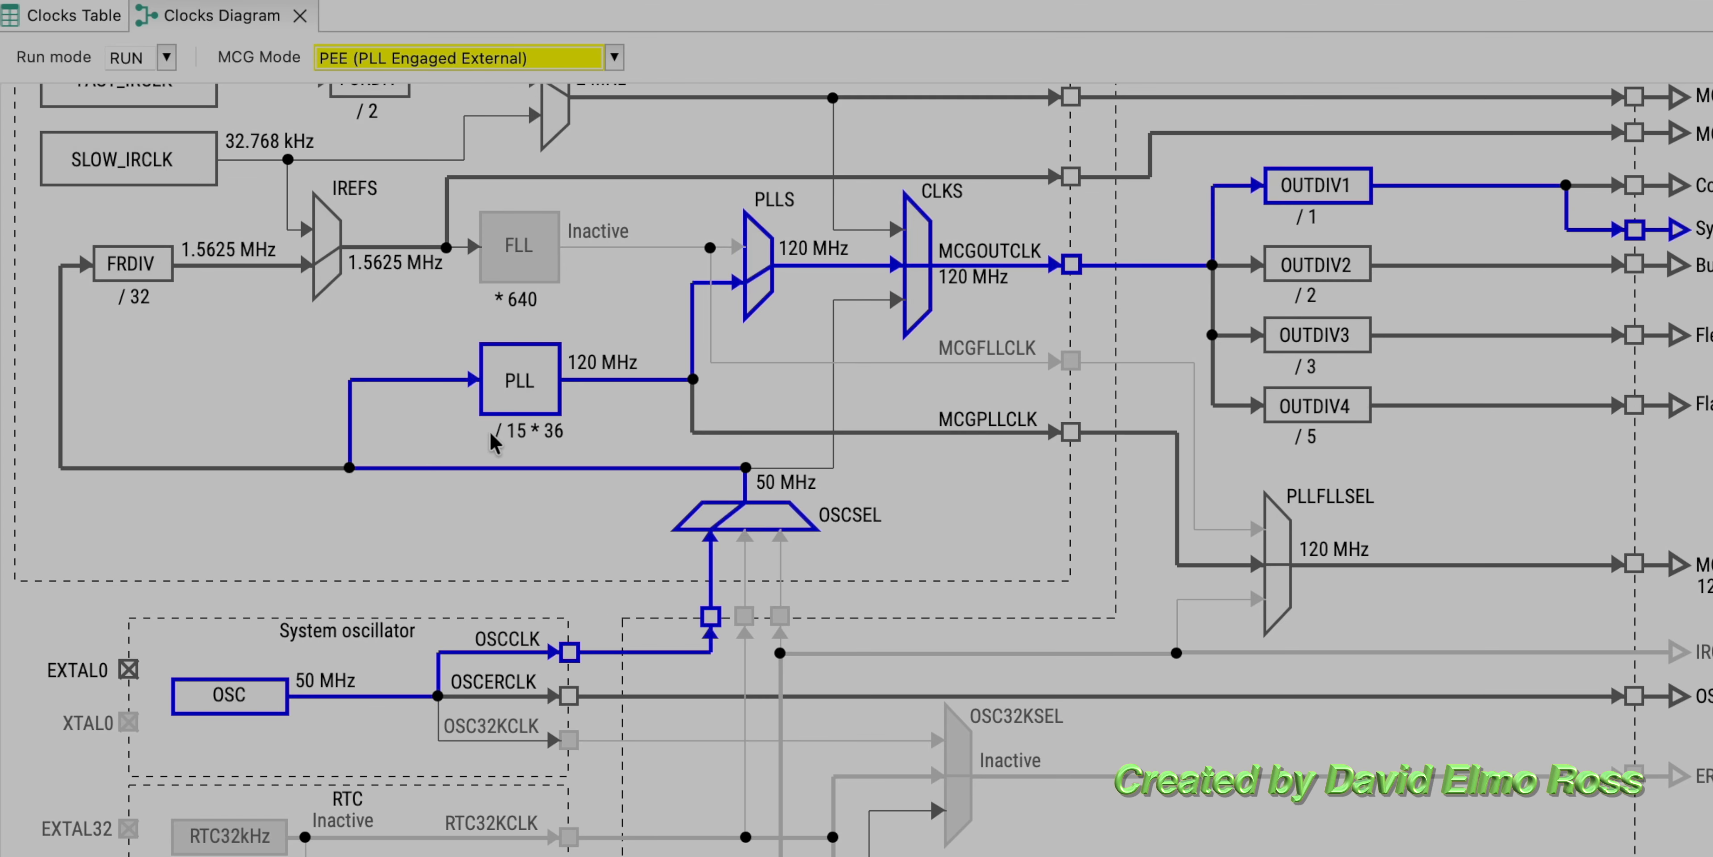
pyautogui.moveTo(541, 439)
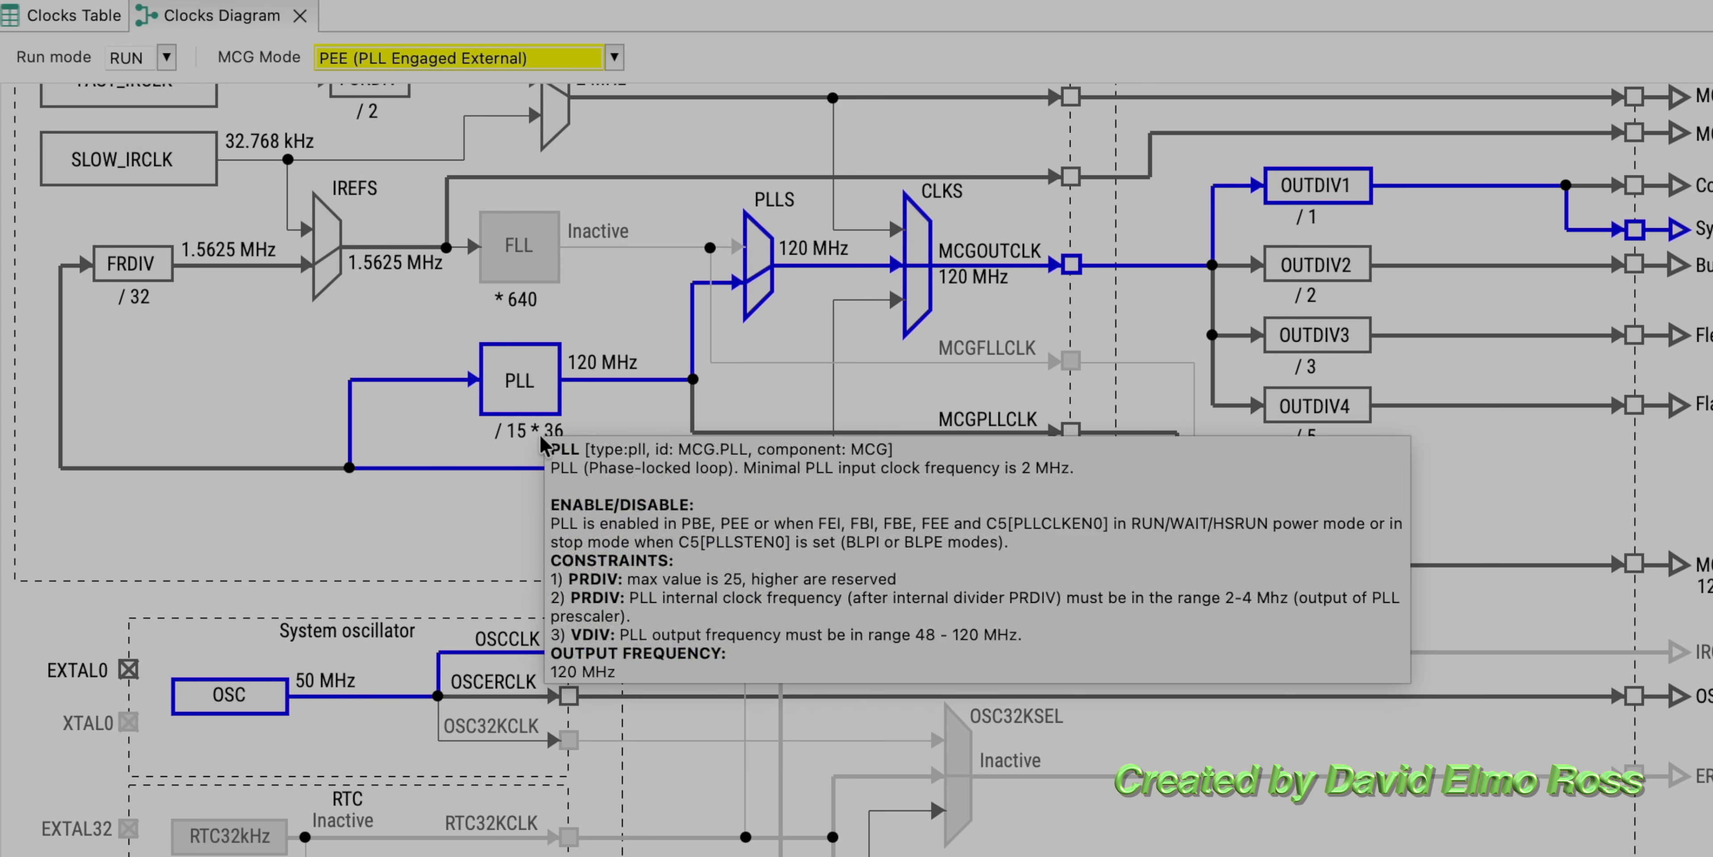